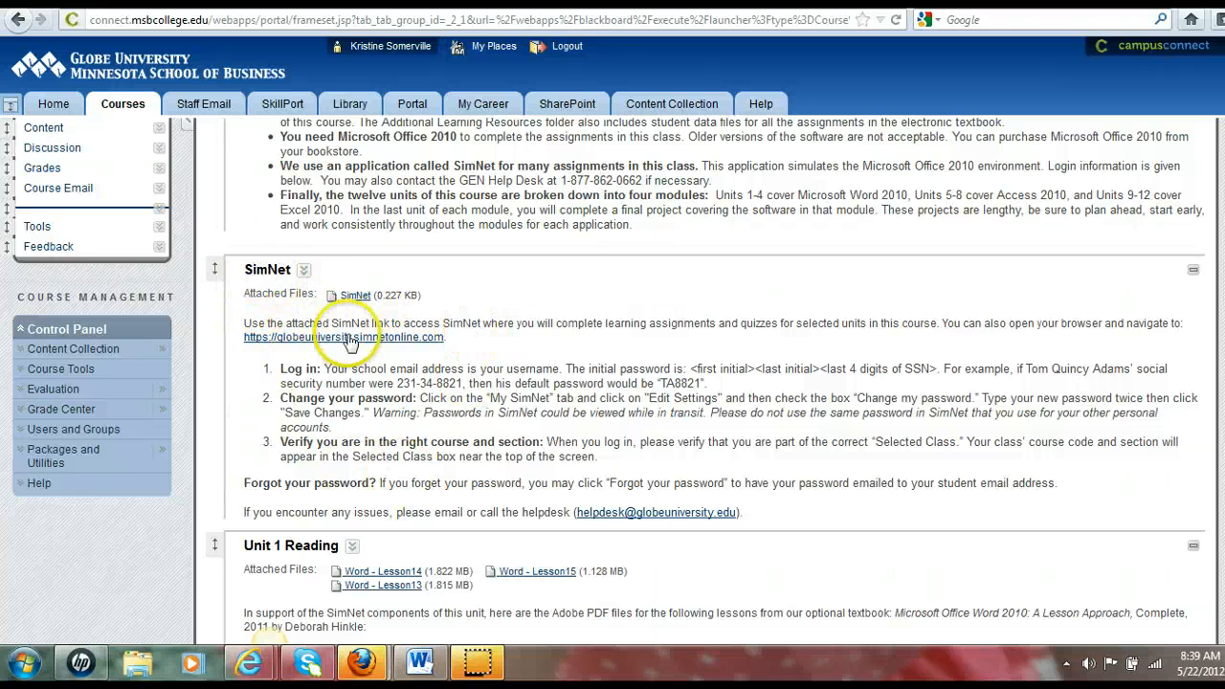
Review the Unit 1 course page from the SimNet instructions through the reading, assignments, quiz, discussion and resource sections
{"action": "scroll", "coordinate": [350, 342], "scroll_direction": "down", "scroll_amount": 1}
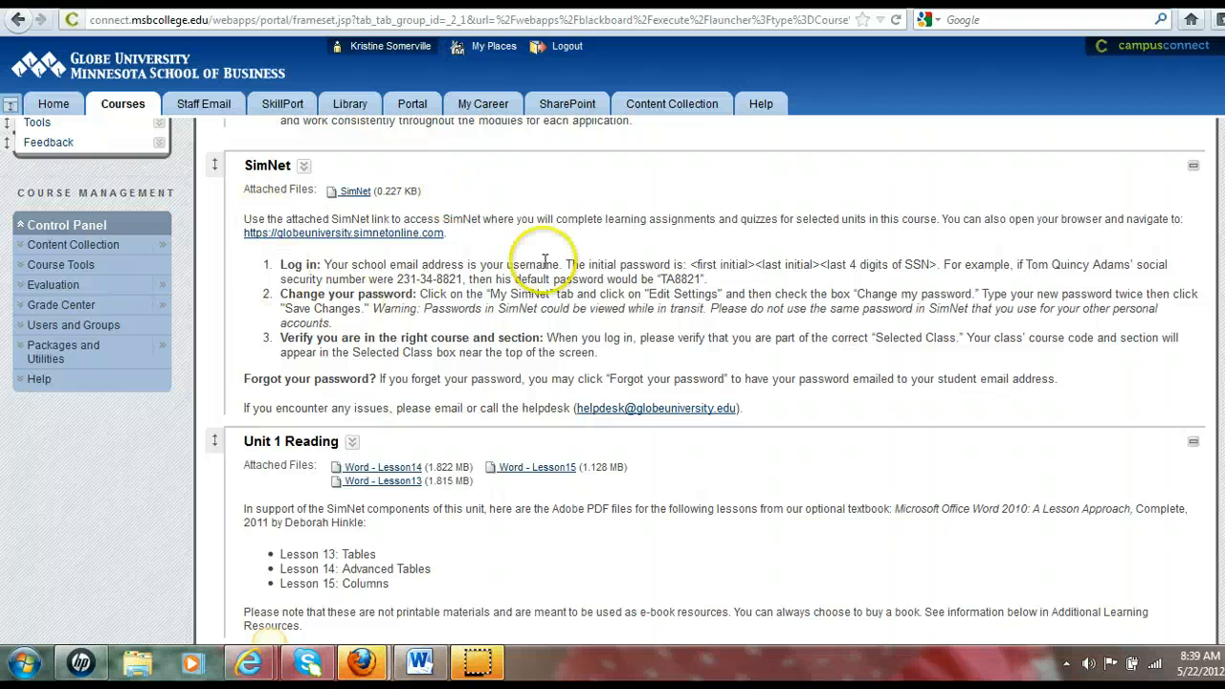
{"action": "scroll", "coordinate": [544, 260], "scroll_direction": "down", "scroll_amount": 2}
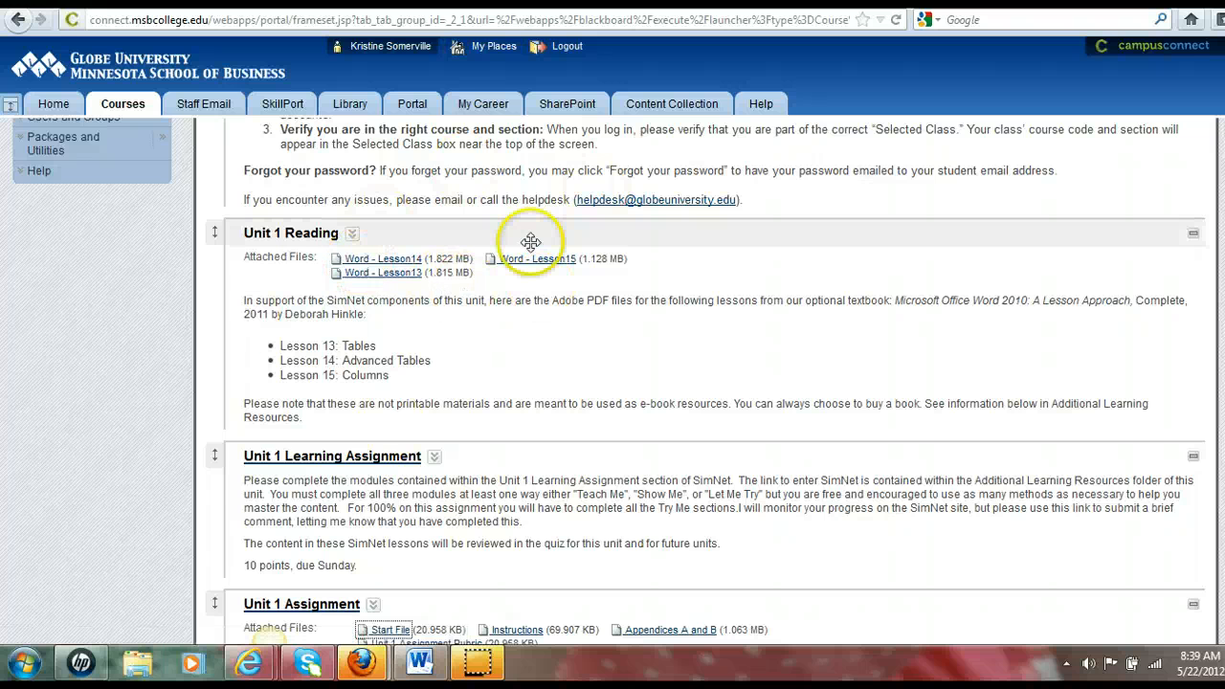
{"action": "scroll", "coordinate": [530, 242], "scroll_direction": "down", "scroll_amount": 2}
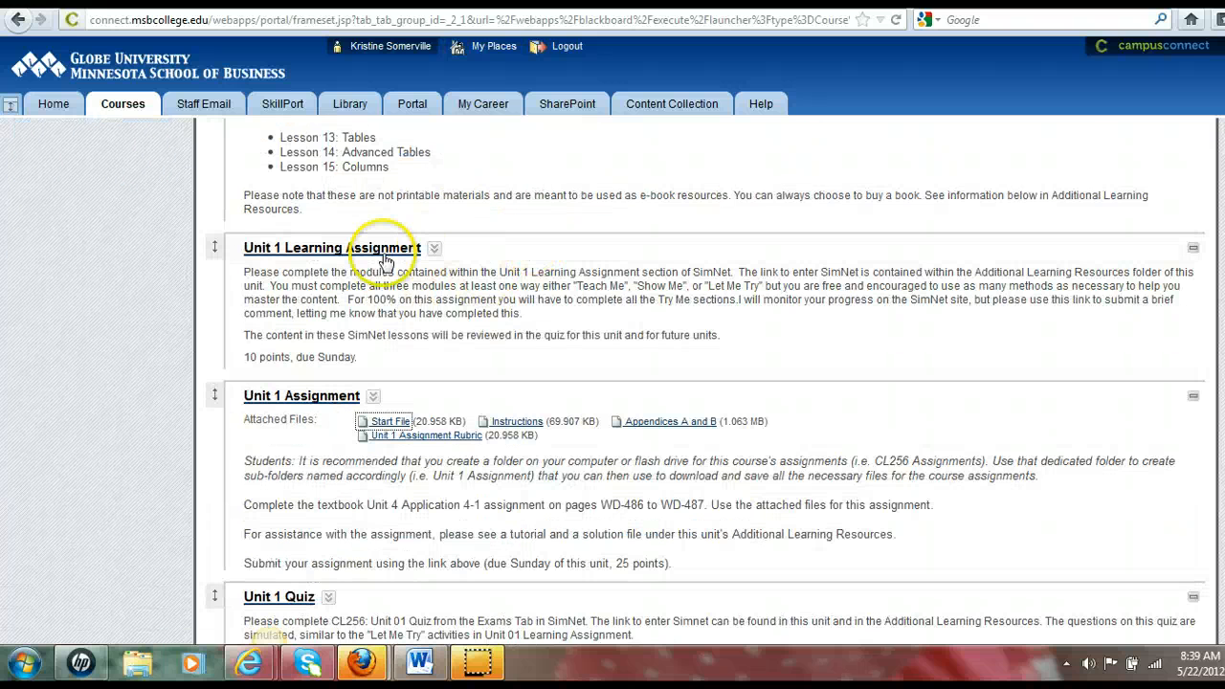
{"action": "scroll", "coordinate": [536, 235], "scroll_direction": "up", "scroll_amount": 4}
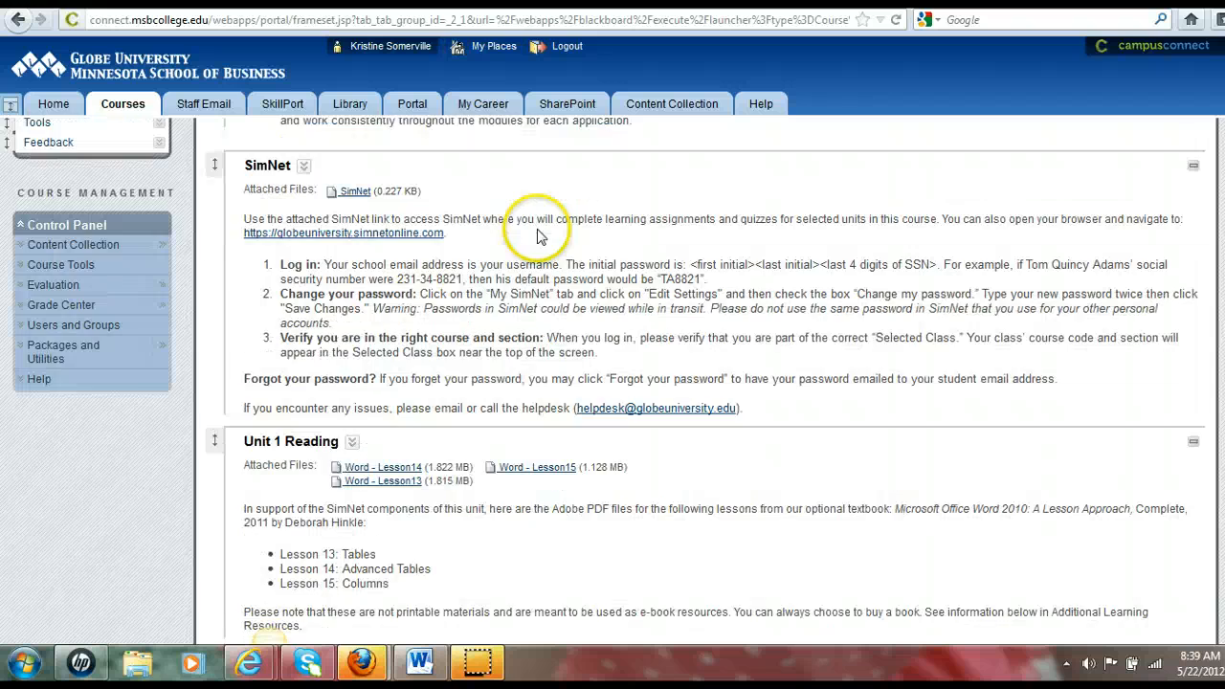
{"action": "scroll", "coordinate": [544, 256], "scroll_direction": "down", "scroll_amount": 6}
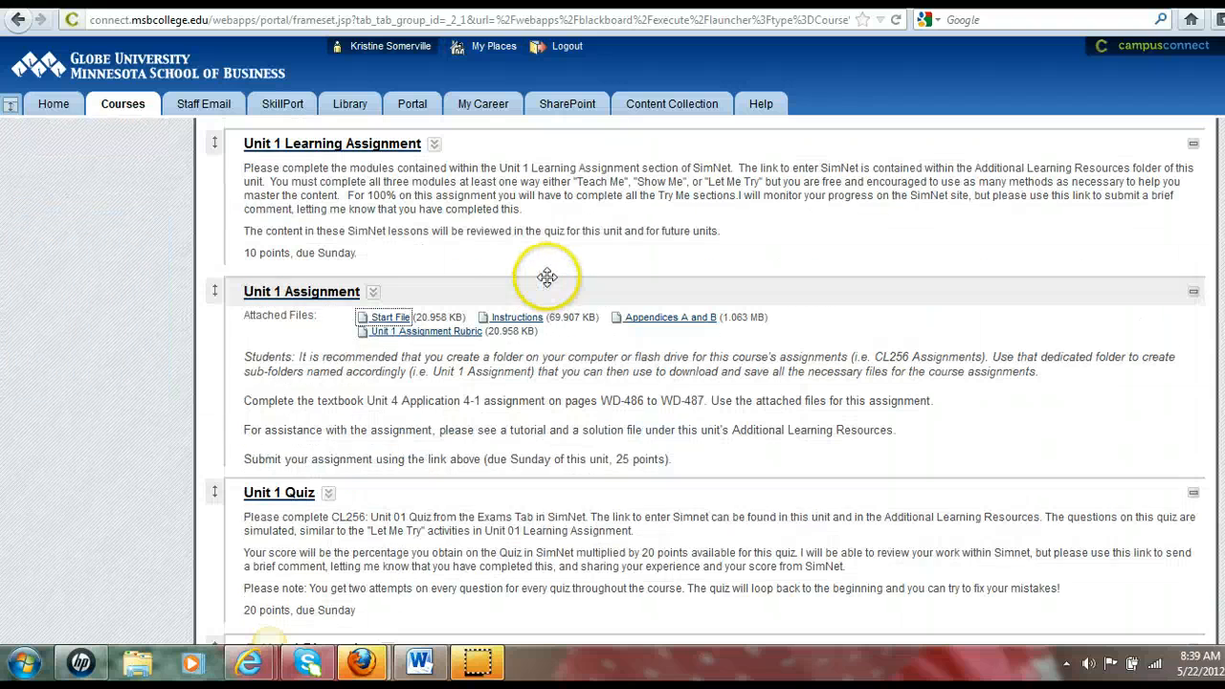
{"action": "scroll", "coordinate": [588, 270], "scroll_direction": "down", "scroll_amount": 2}
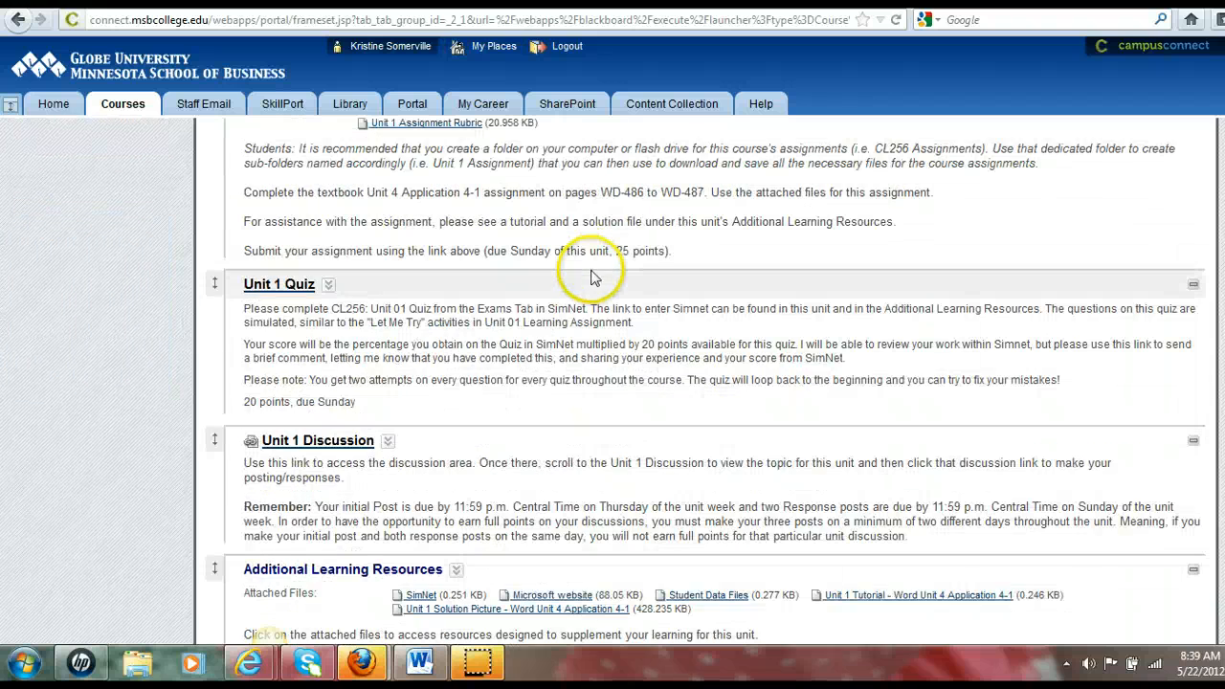
{"action": "scroll", "coordinate": [381, 335], "scroll_direction": "down", "scroll_amount": 1}
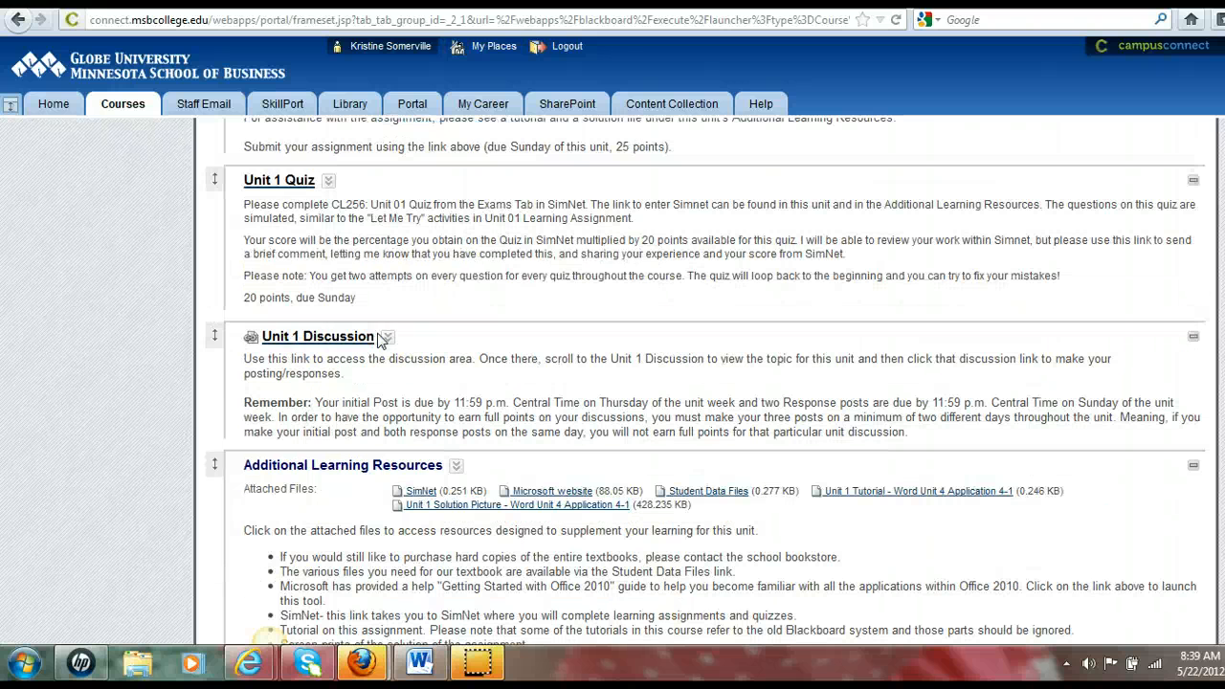
{"action": "scroll", "coordinate": [344, 364], "scroll_direction": "down", "scroll_amount": 1}
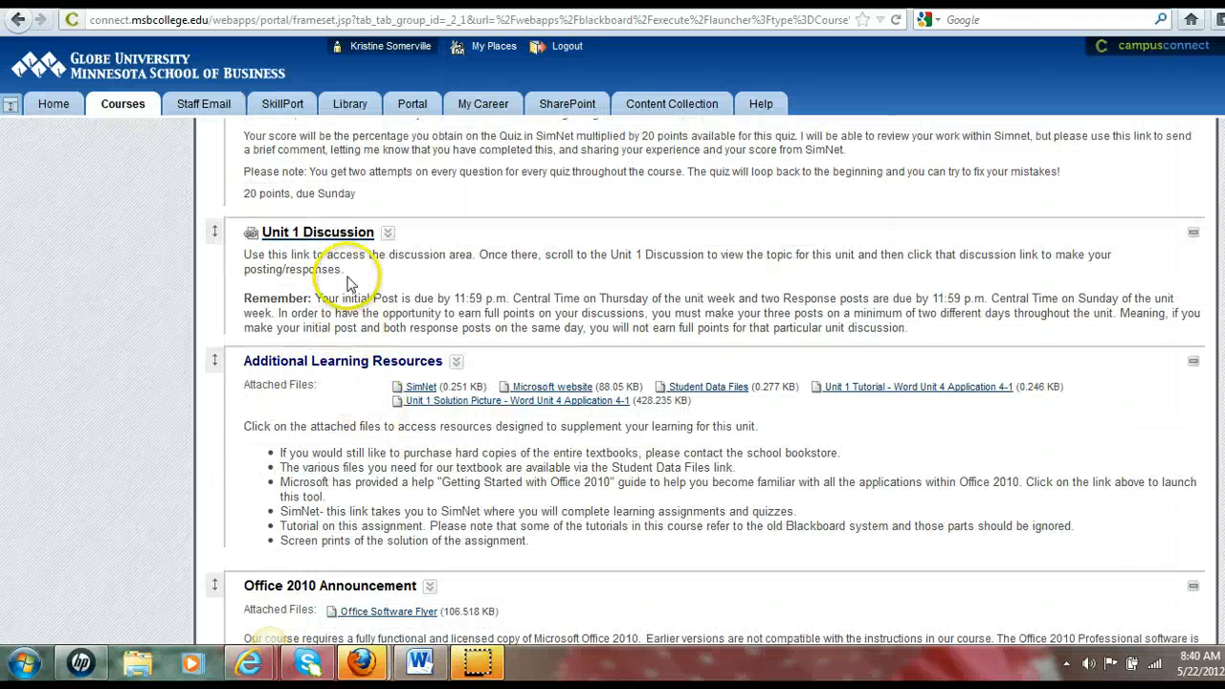
{"action": "scroll", "coordinate": [364, 368], "scroll_direction": "down", "scroll_amount": 1}
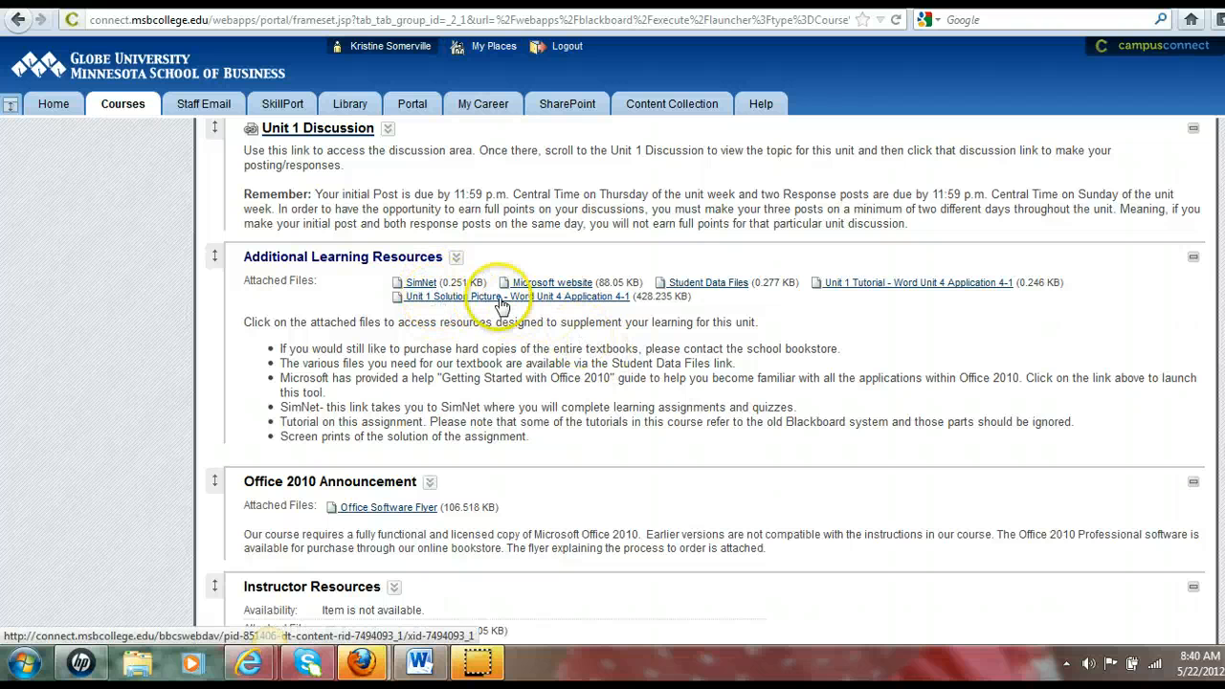
{"action": "scroll", "coordinate": [774, 373], "scroll_direction": "down", "scroll_amount": 1}
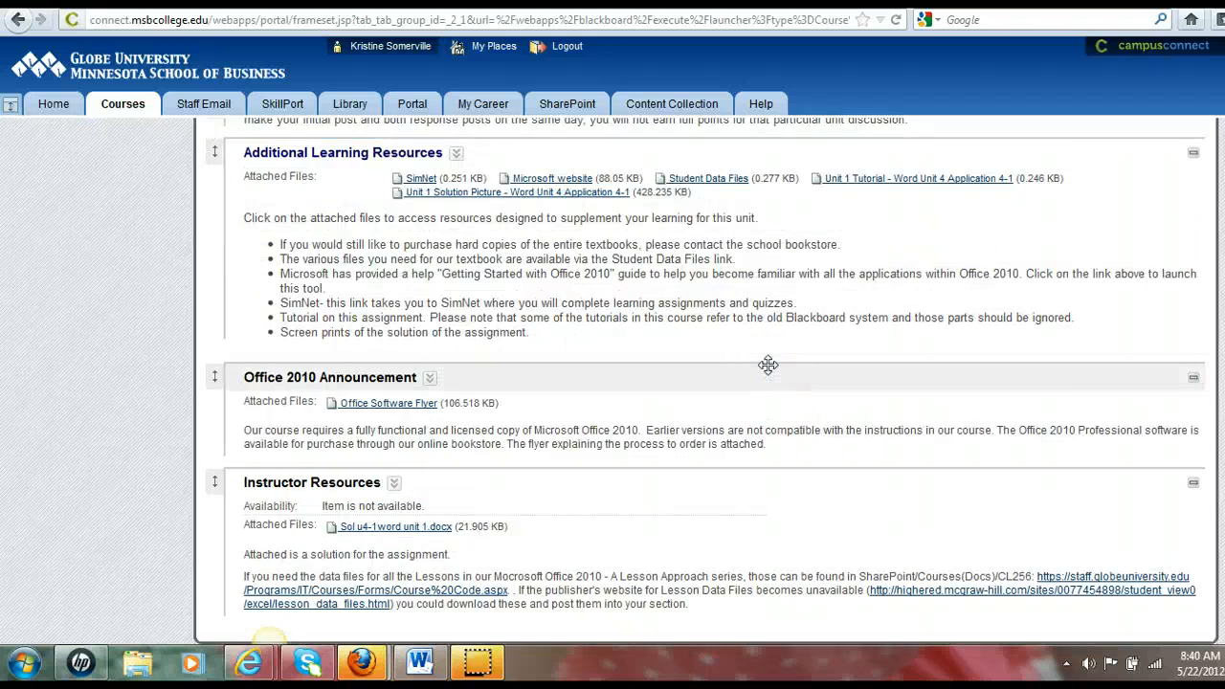
Return to the Unit 1 Assignment section with its attached files and switch to the Fitness 2 start file in Word
{"action": "scroll", "coordinate": [768, 364], "scroll_direction": "up", "scroll_amount": 15}
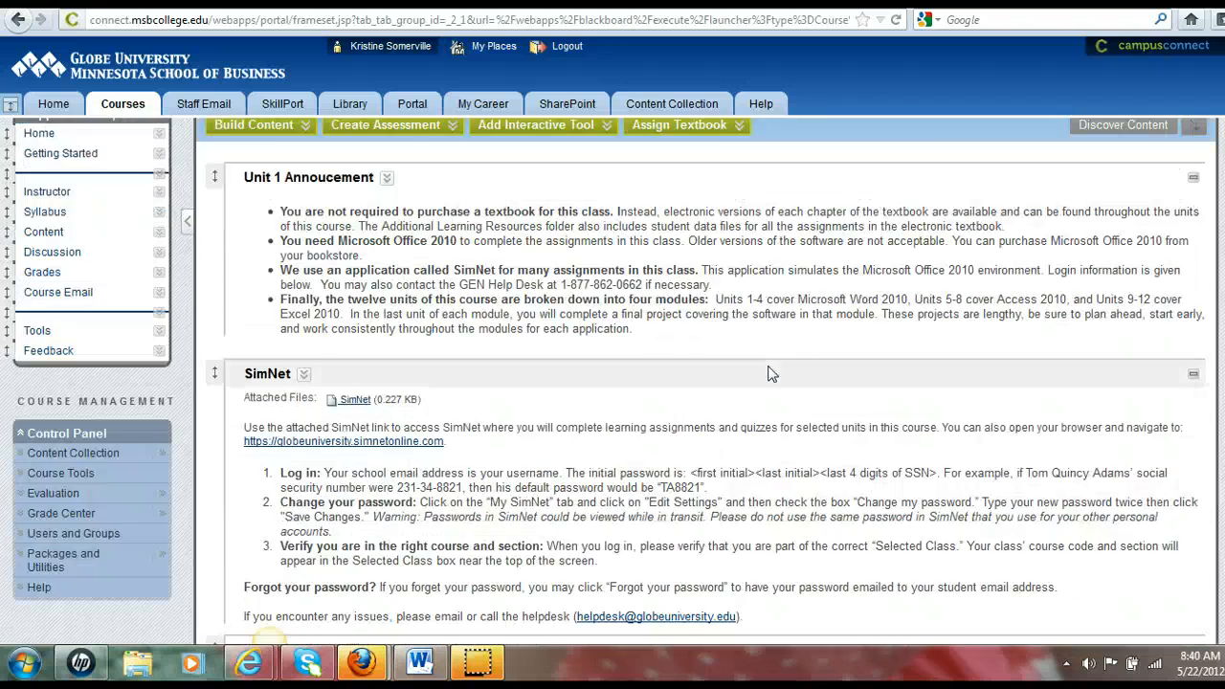
{"action": "scroll", "coordinate": [771, 373], "scroll_direction": "down", "scroll_amount": 5}
{"action": "scroll", "coordinate": [771, 375], "scroll_direction": "up", "scroll_amount": 2}
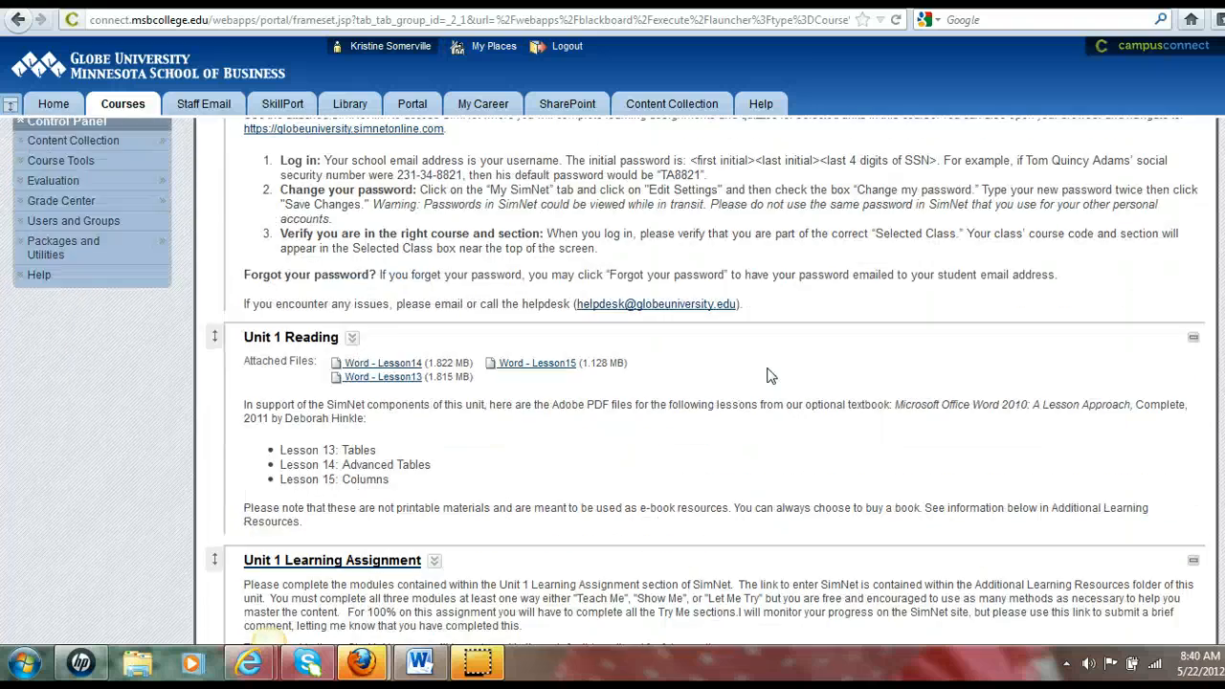
{"action": "scroll", "coordinate": [768, 375], "scroll_direction": "up", "scroll_amount": 3}
{"action": "scroll", "coordinate": [768, 375], "scroll_direction": "down", "scroll_amount": 5}
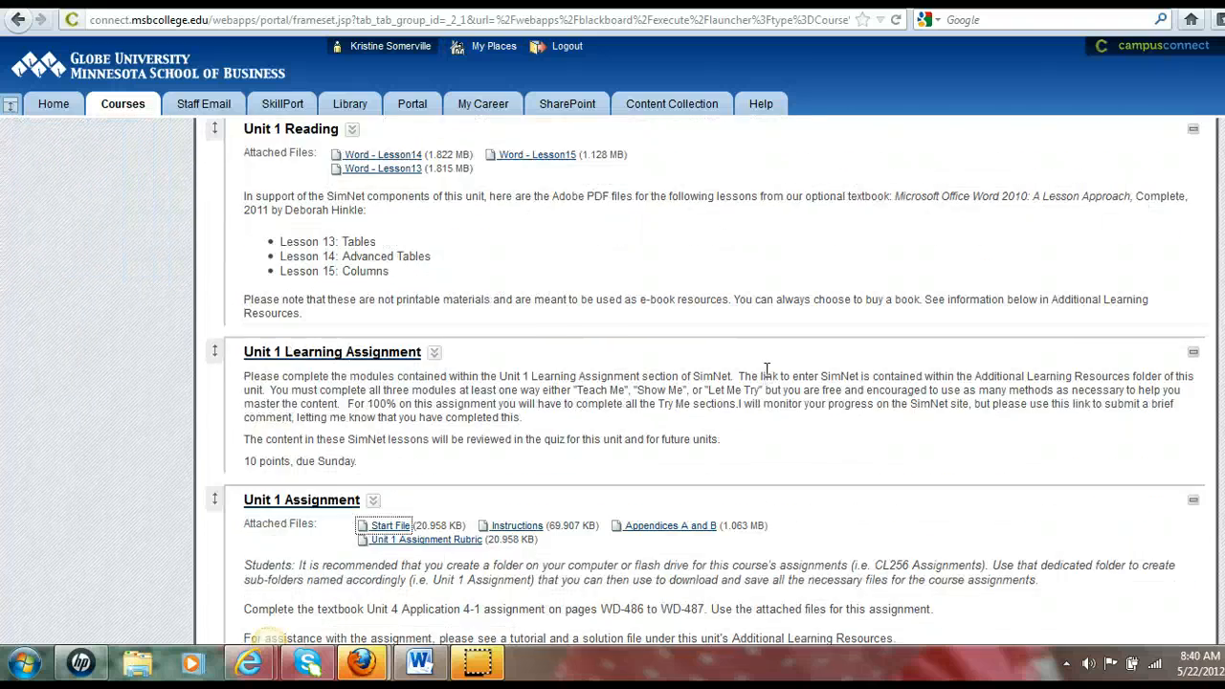
{"action": "scroll", "coordinate": [766, 369], "scroll_direction": "down", "scroll_amount": 2}
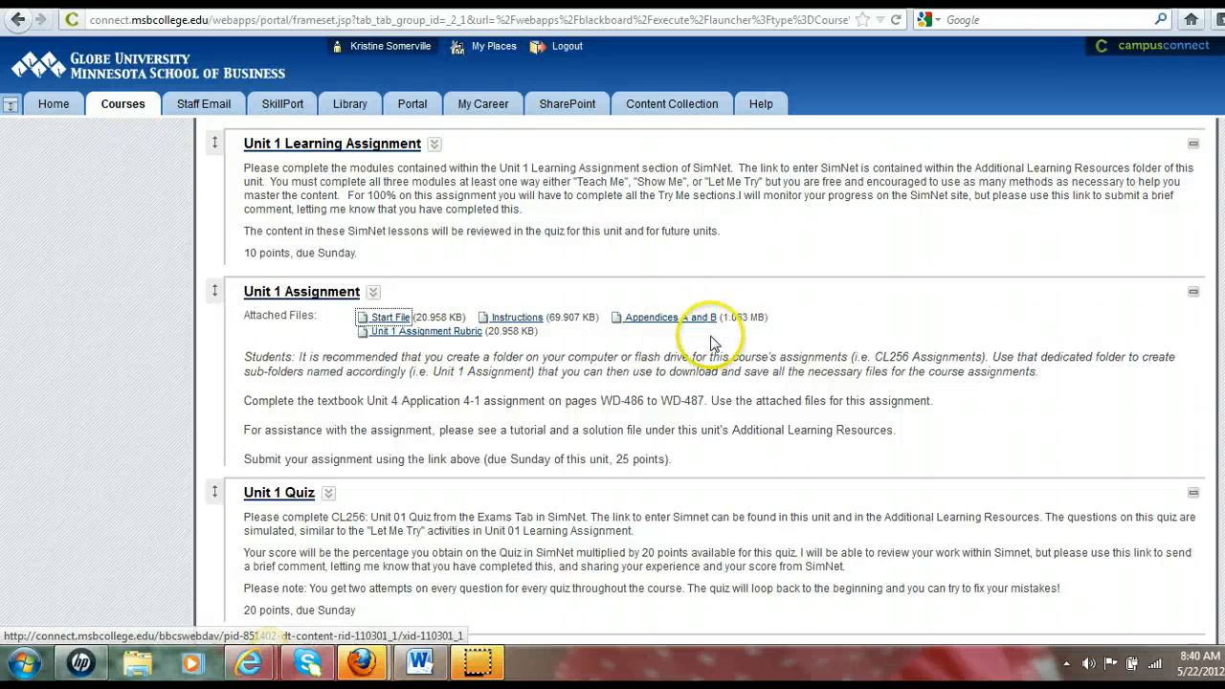
{"action": "left_click", "coordinate": [415, 672]}
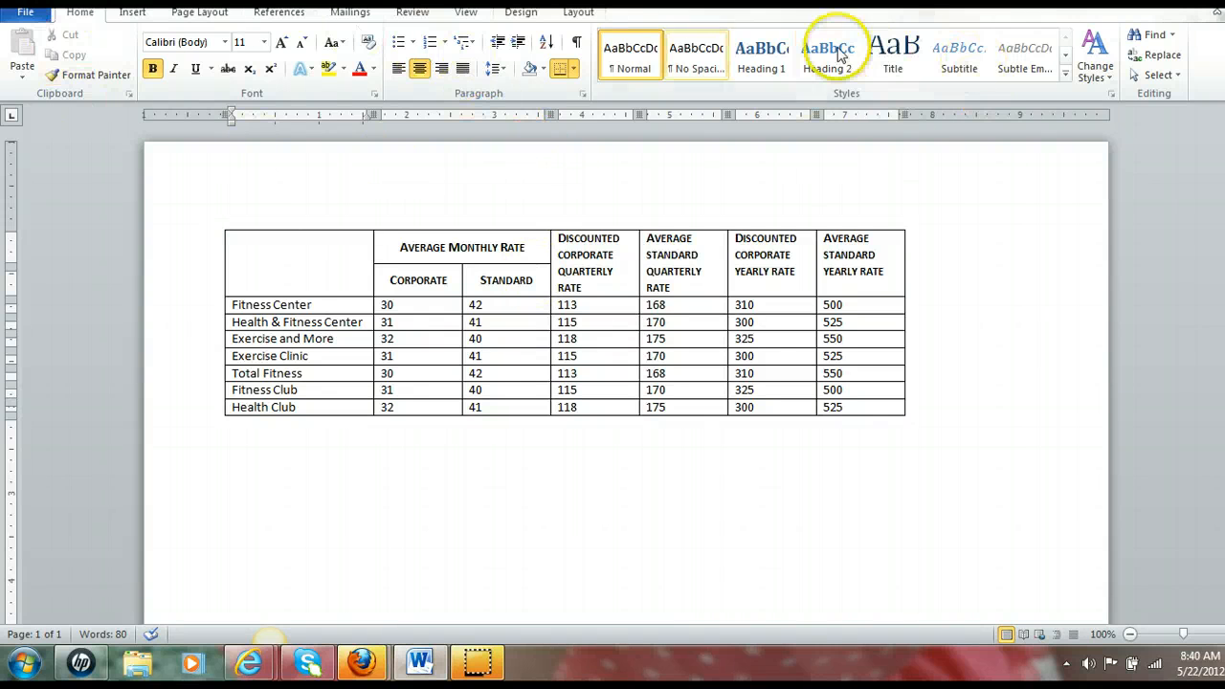
{"action": "left_click", "coordinate": [132, 12]}
{"action": "left_click", "coordinate": [201, 12]}
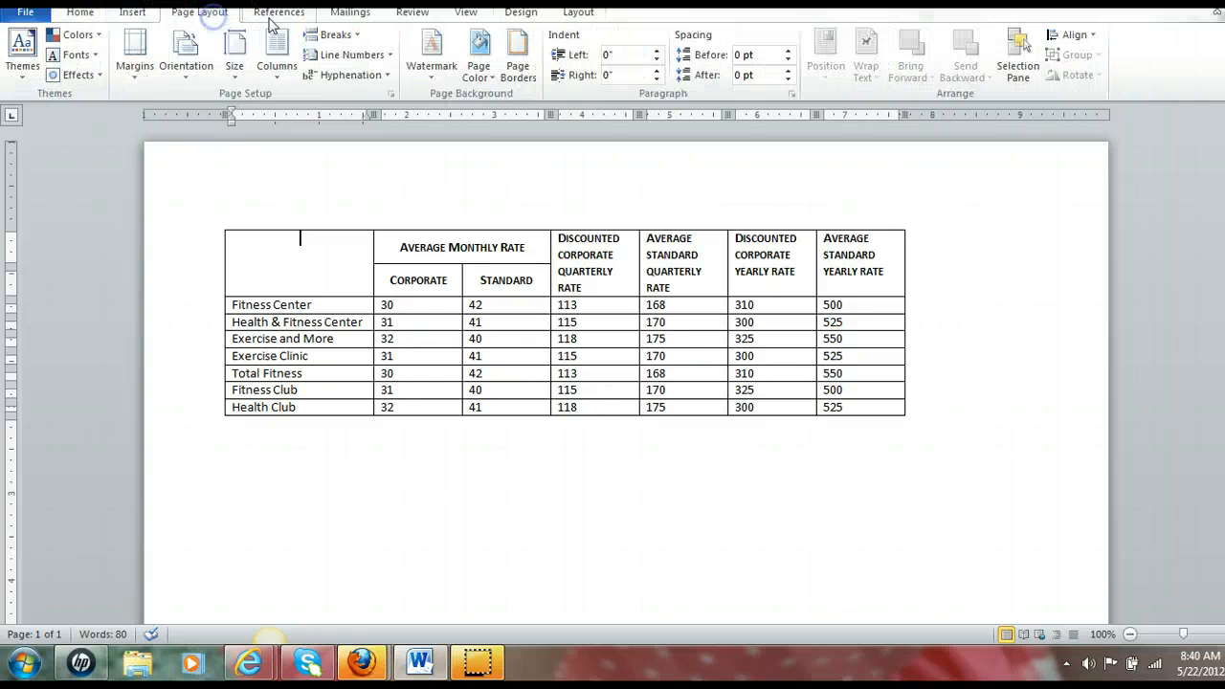
{"action": "left_click", "coordinate": [282, 13]}
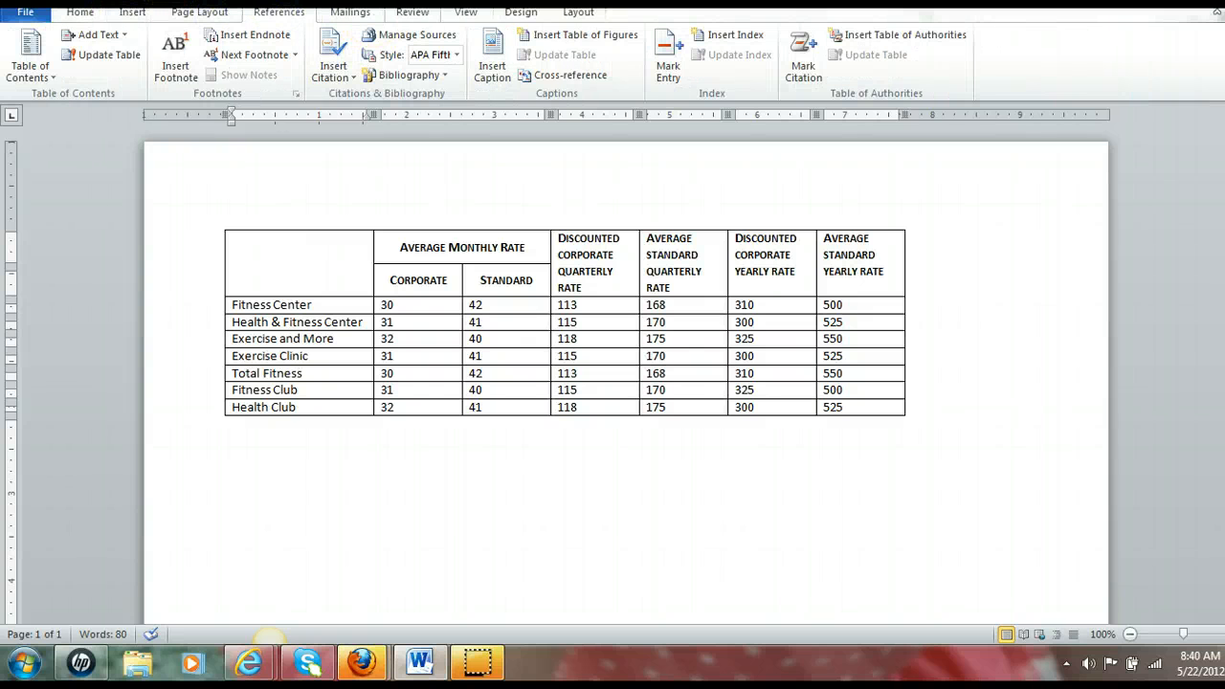
{"action": "left_click", "coordinate": [128, 12]}
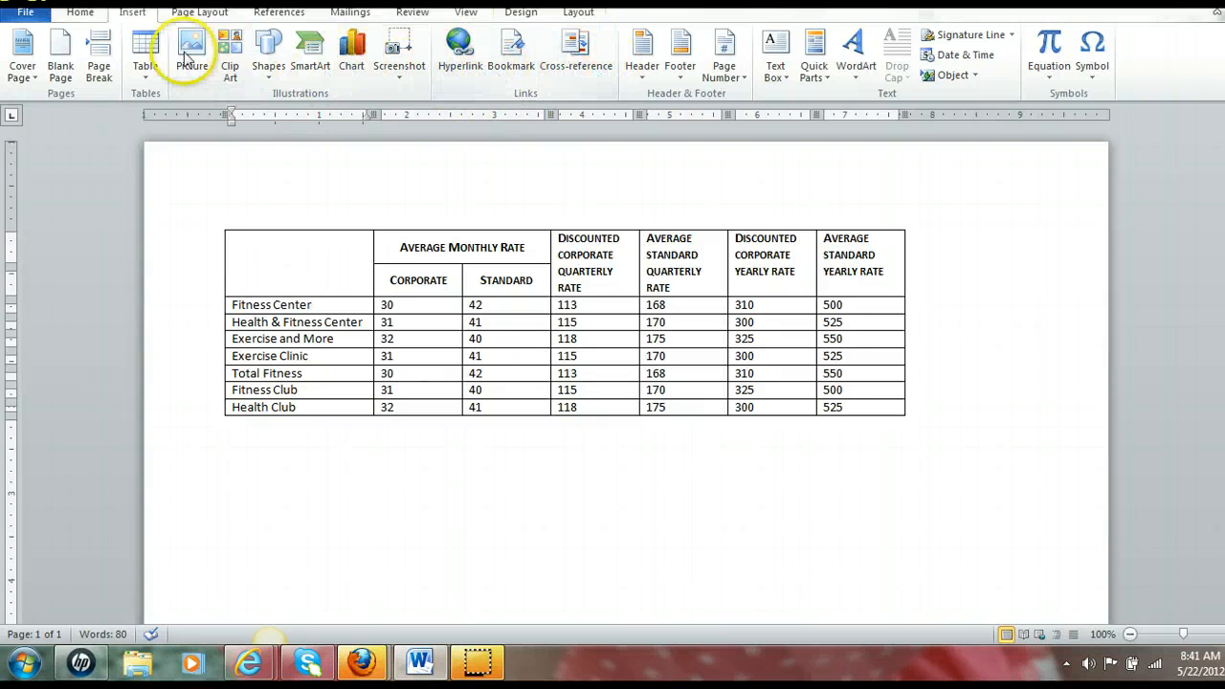
{"action": "left_click", "coordinate": [94, 20]}
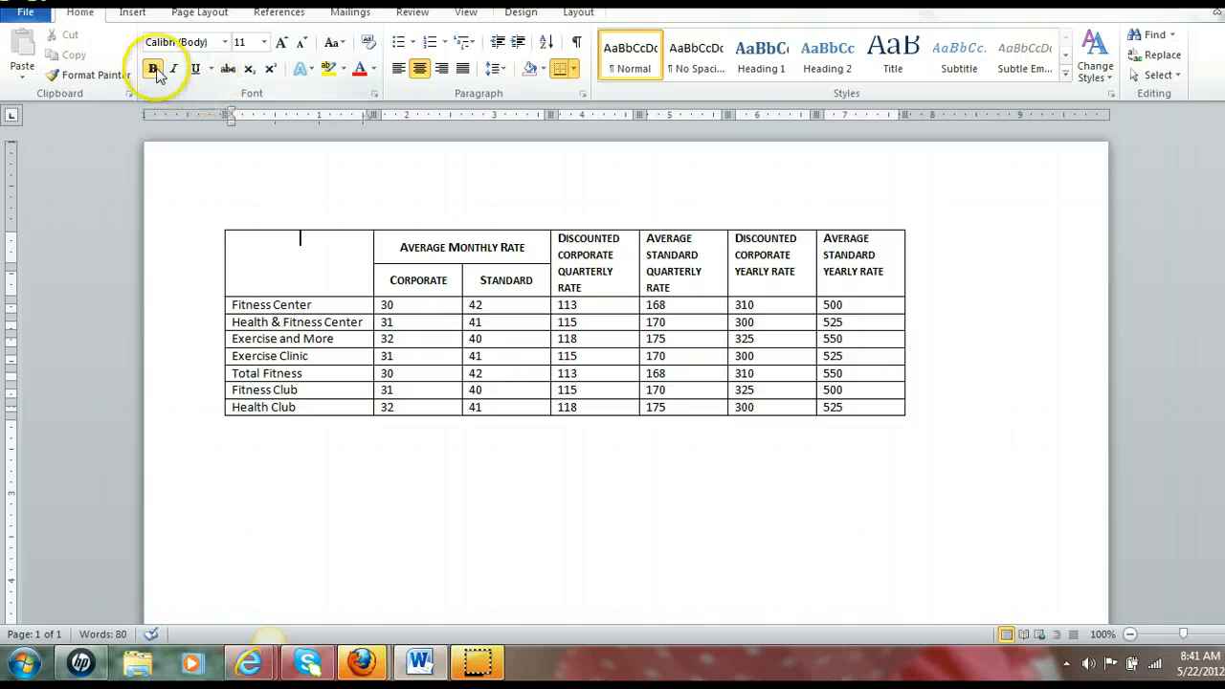
{"action": "left_click", "coordinate": [130, 13]}
{"action": "left_click", "coordinate": [83, 13]}
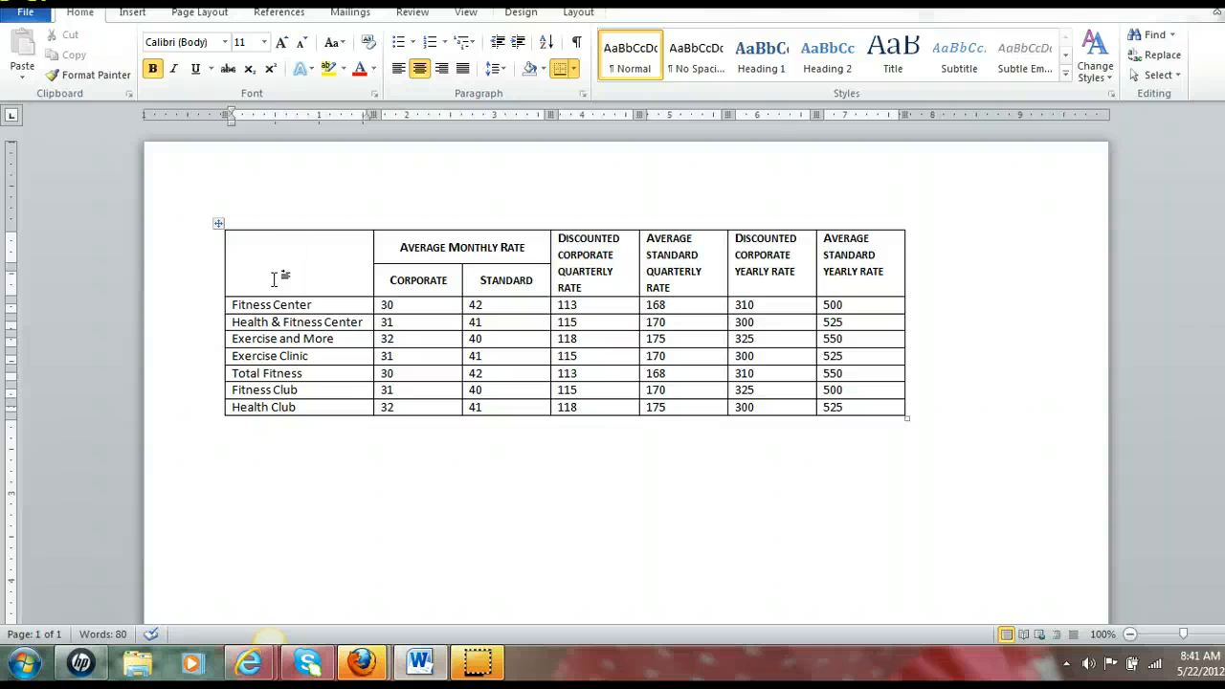
Start saving a copy of the read-only start file and browse to the MSB folder in the Documents library
{"action": "left_click", "coordinate": [25, 14]}
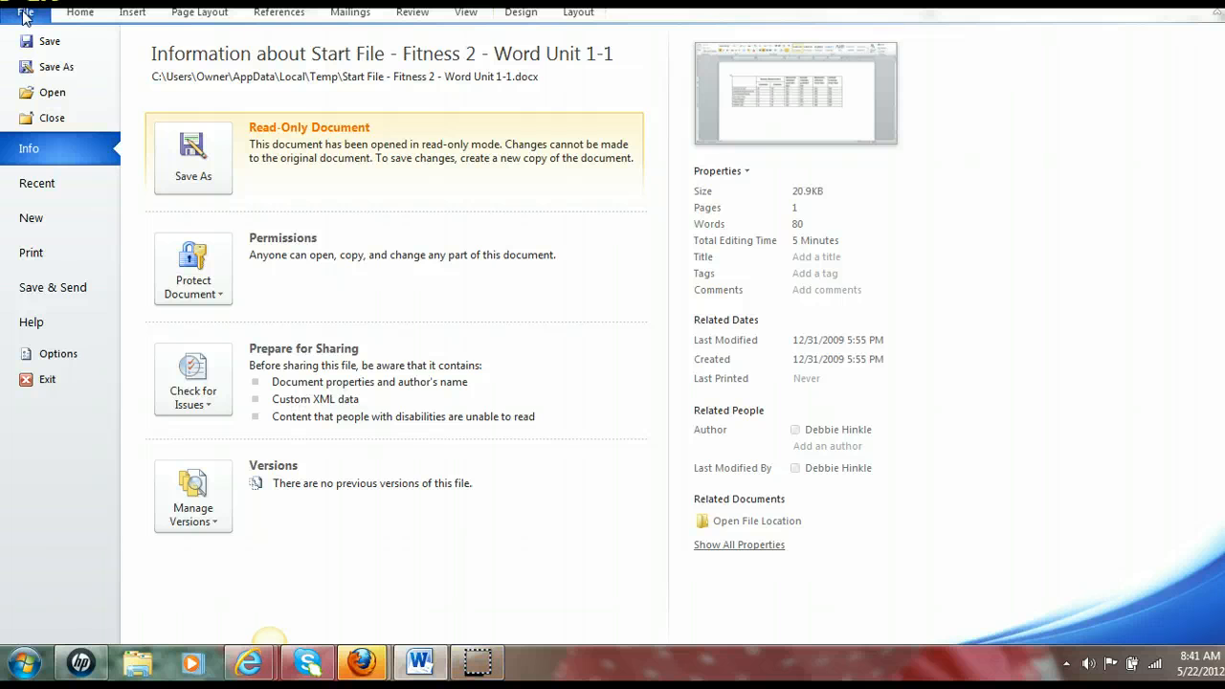
{"action": "left_click", "coordinate": [55, 67]}
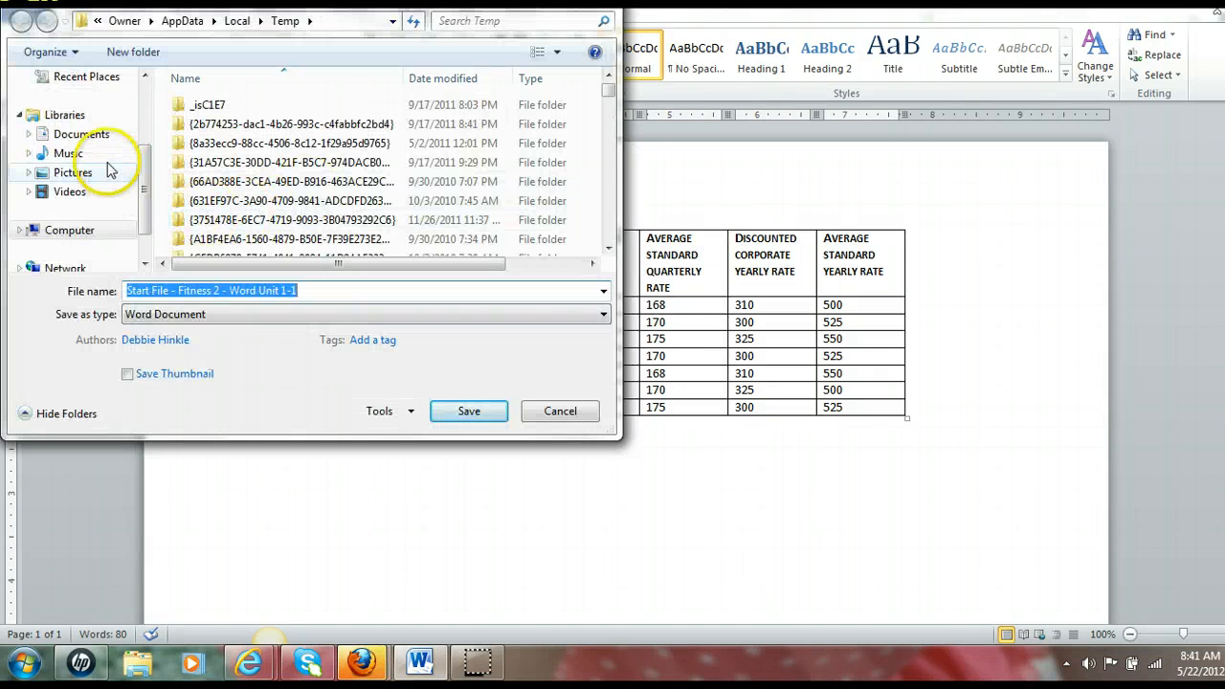
{"action": "left_click", "coordinate": [87, 135]}
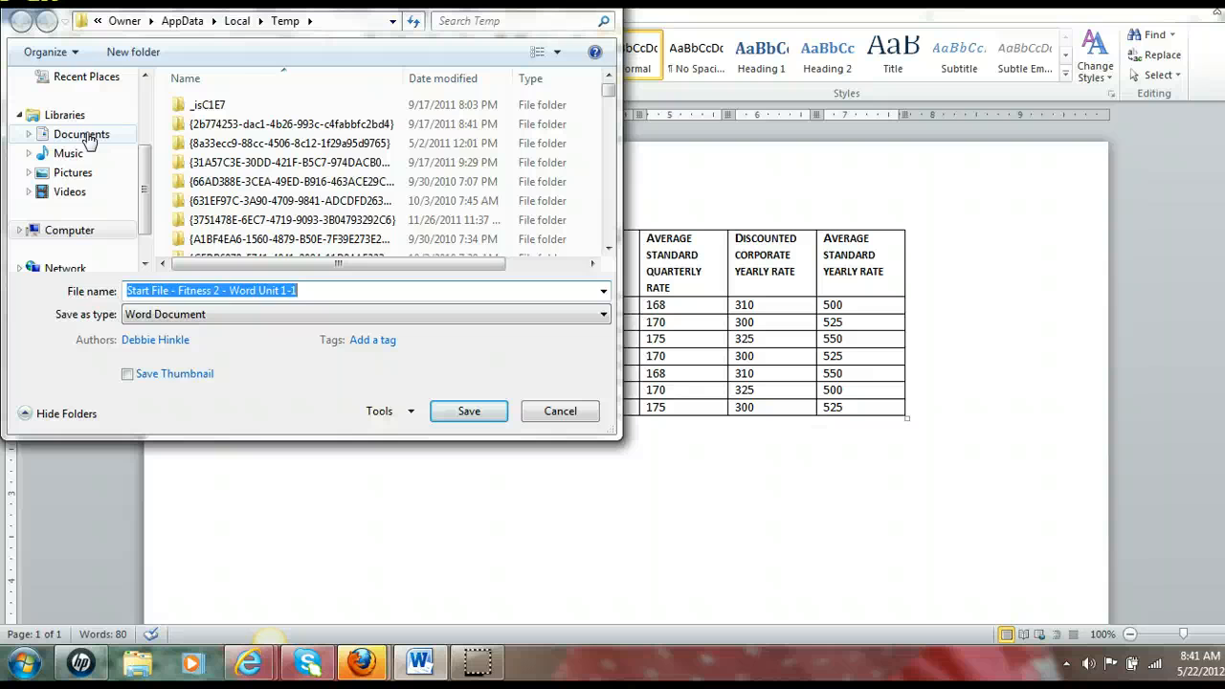
{"action": "left_click", "coordinate": [87, 135]}
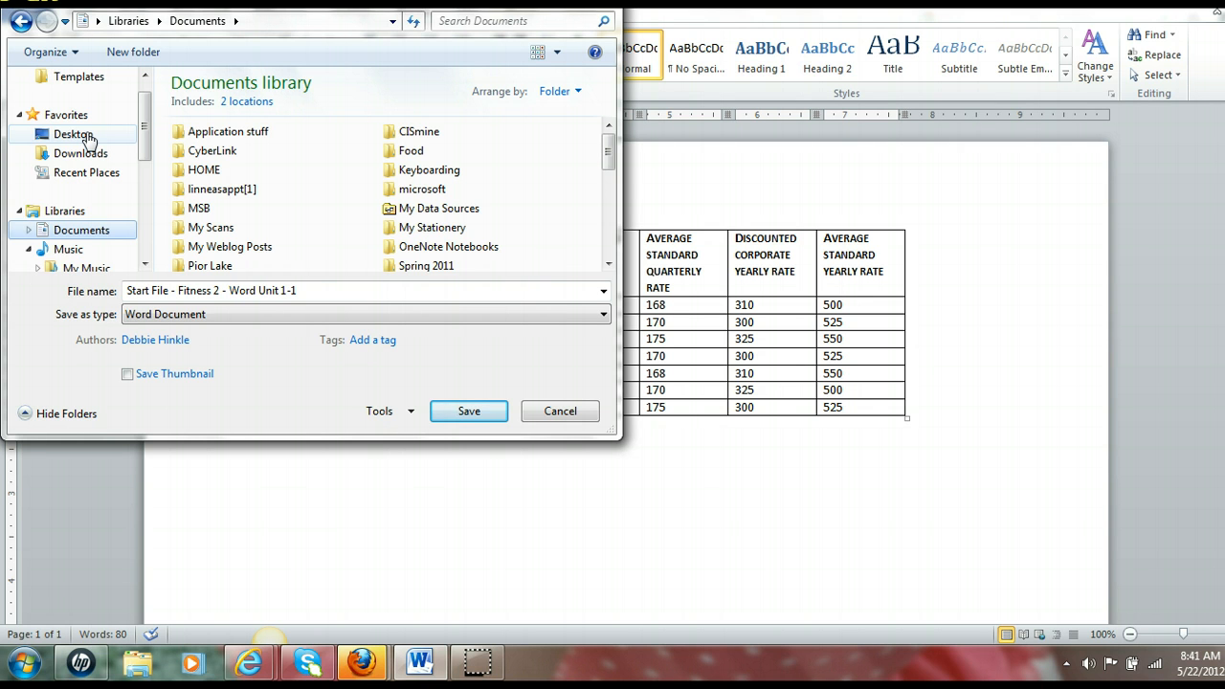
{"action": "double_click", "coordinate": [195, 212]}
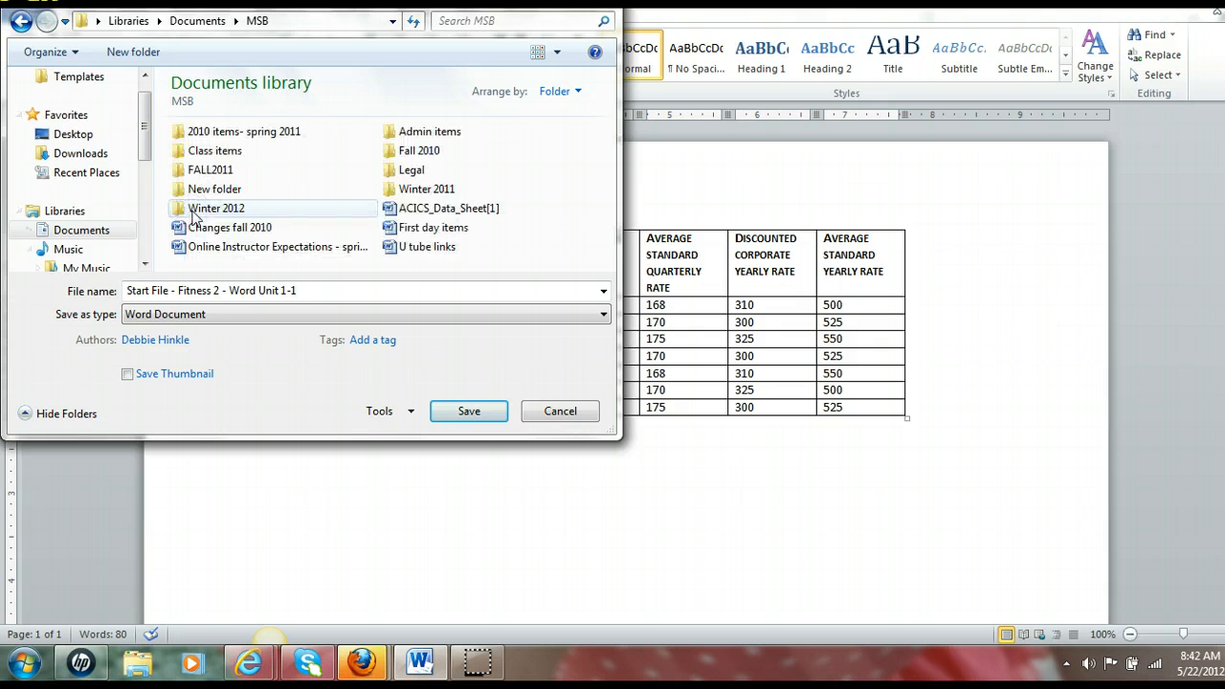
Create a folder named OFFICE 2 inside the MSB folder and open it as the save location
{"action": "left_click", "coordinate": [575, 93]}
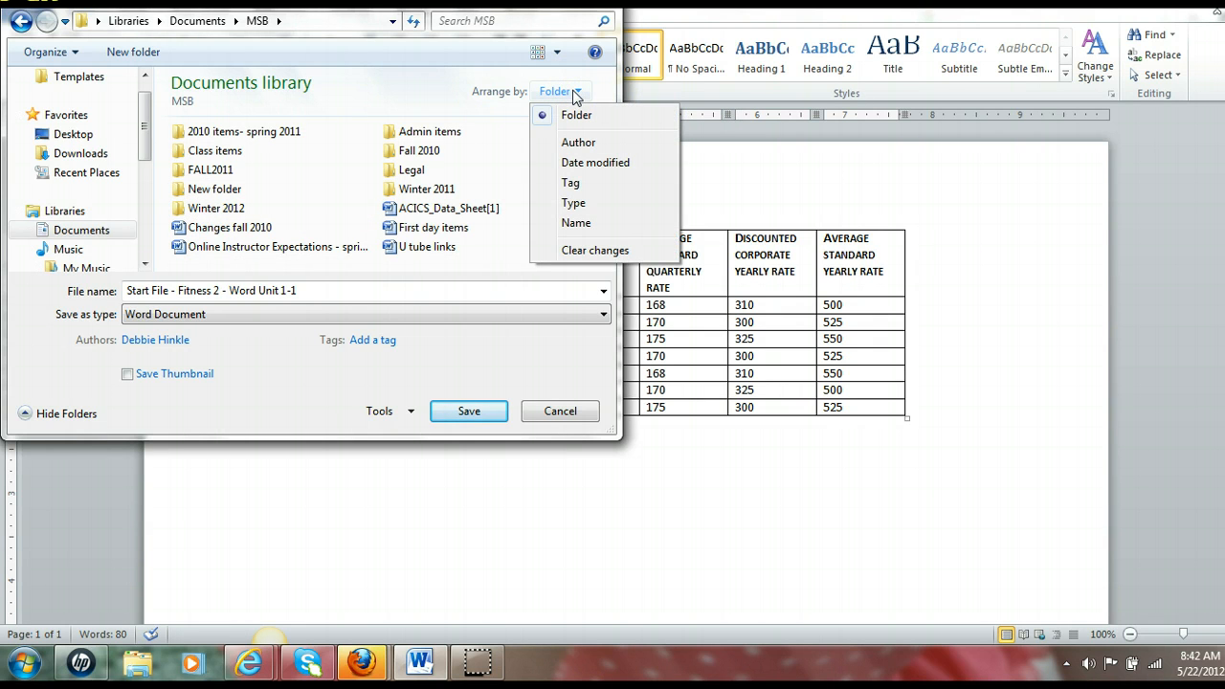
{"action": "left_click", "coordinate": [112, 52]}
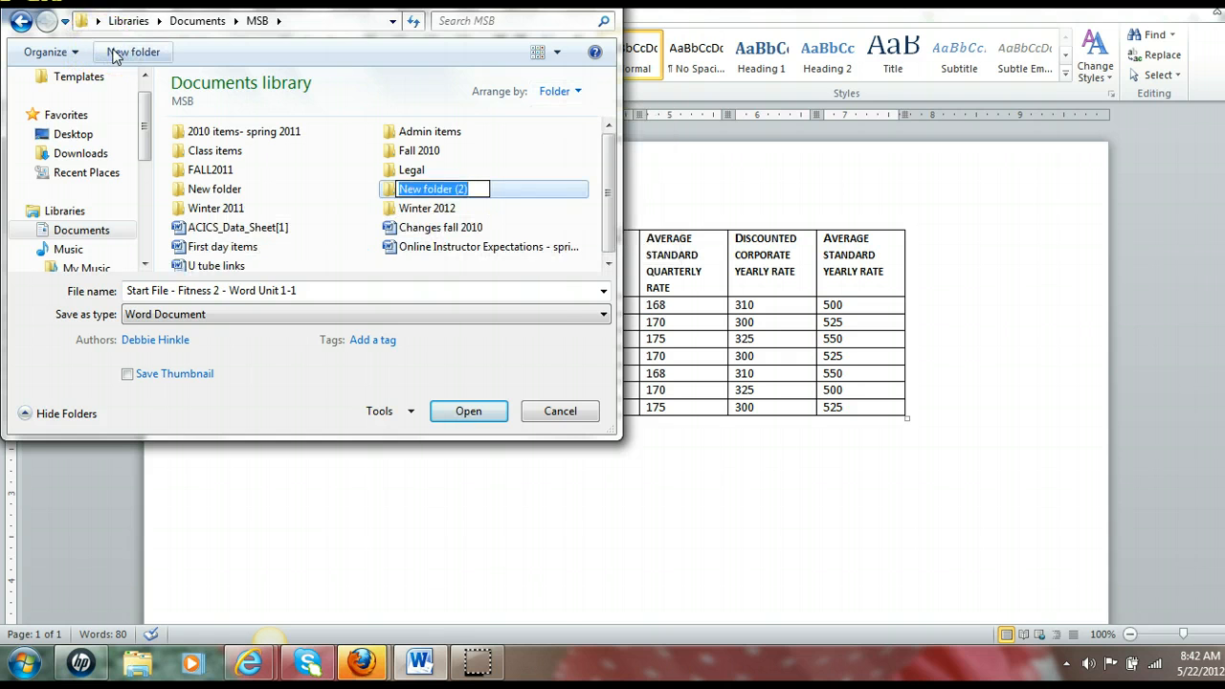
{"action": "type", "text": "OFFICE 2"}
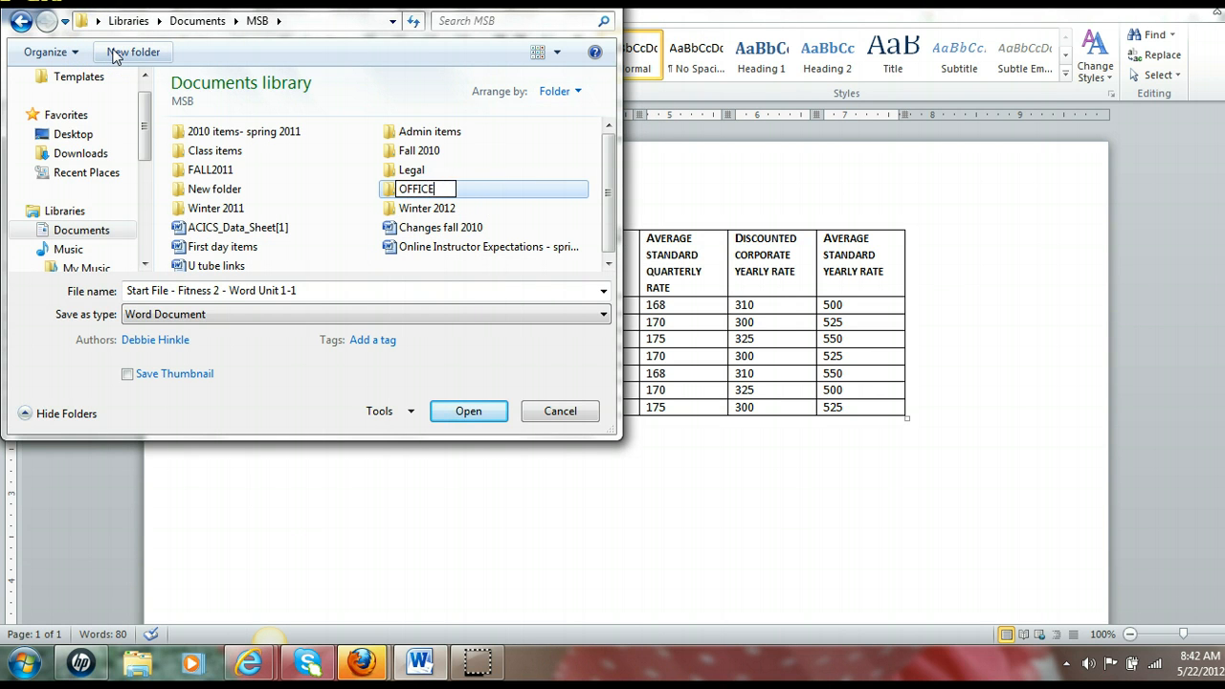
{"action": "left_click", "coordinate": [393, 190]}
{"action": "double_click", "coordinate": [392, 190]}
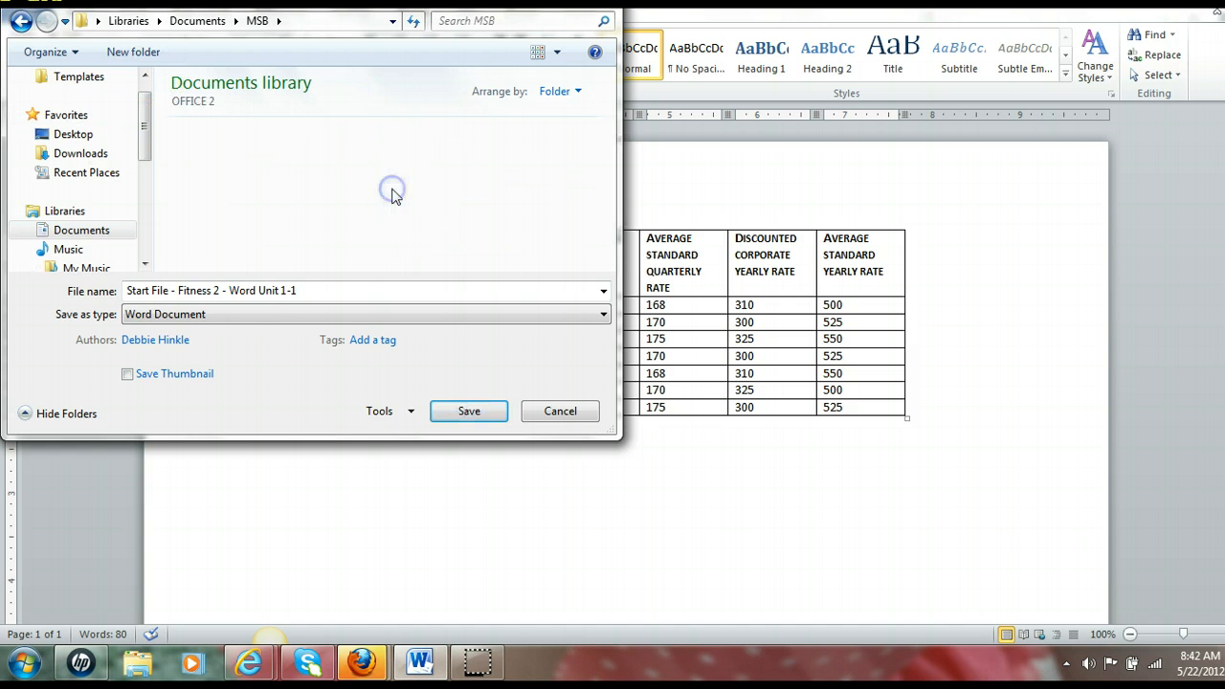
Name the file (xx)u4-1 and save it as a Word document in the OFFICE 2 folder
{"action": "triple_click", "coordinate": [257, 292]}
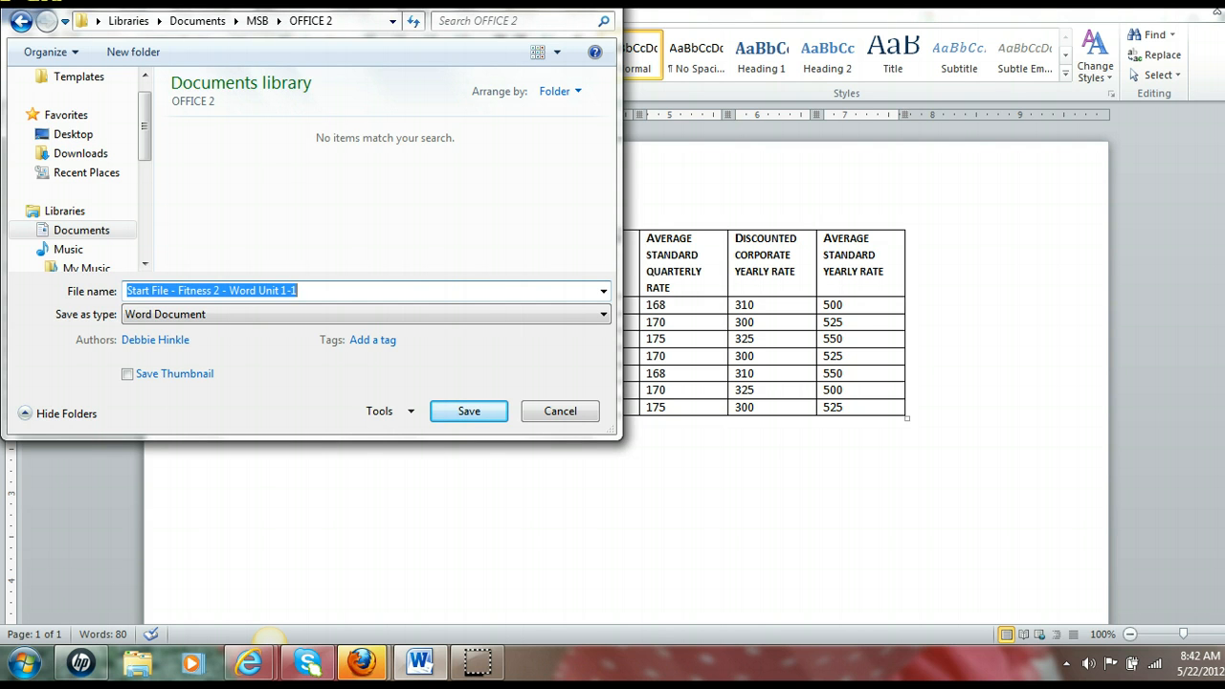
{"action": "type", "text": "C"}
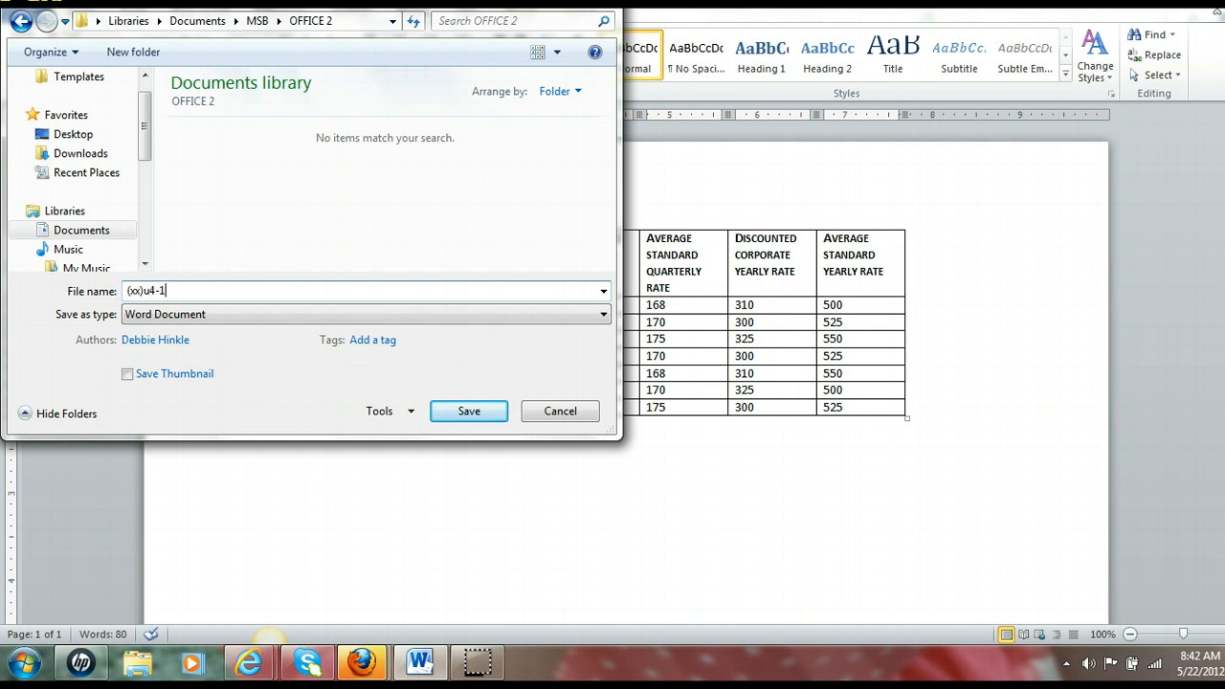
{"action": "left_click", "coordinate": [470, 416]}
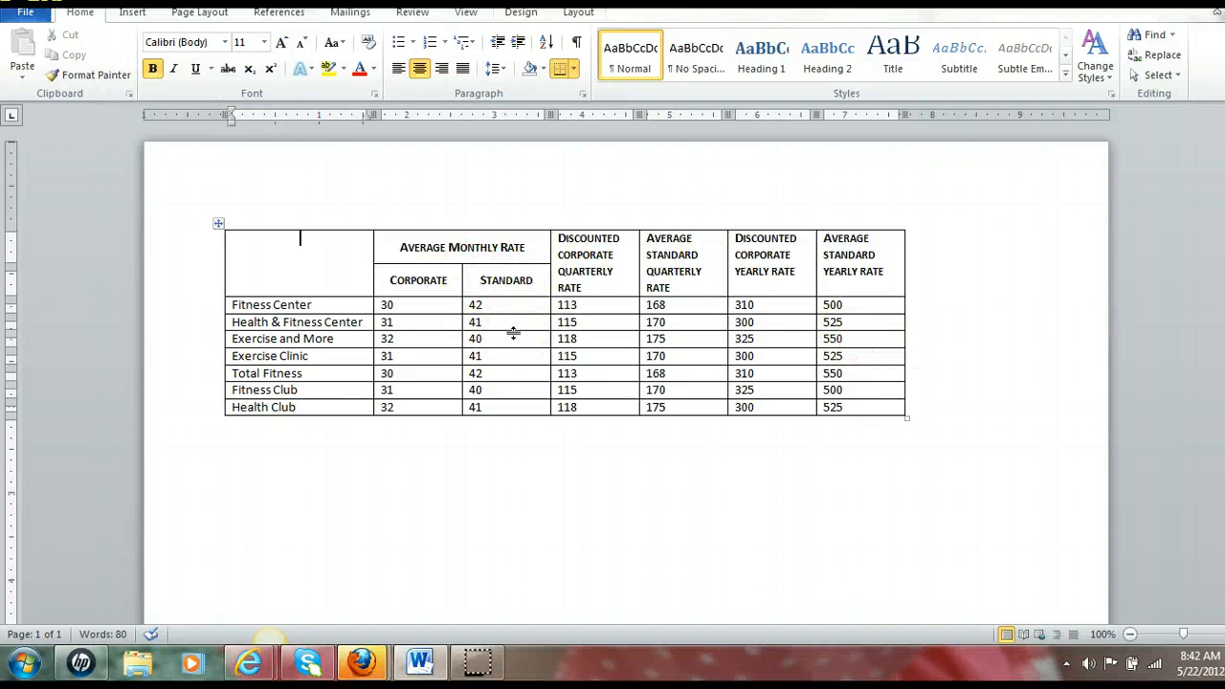
Split the rate table at its first row to insert a blank line above it
{"action": "left_click", "coordinate": [218, 227]}
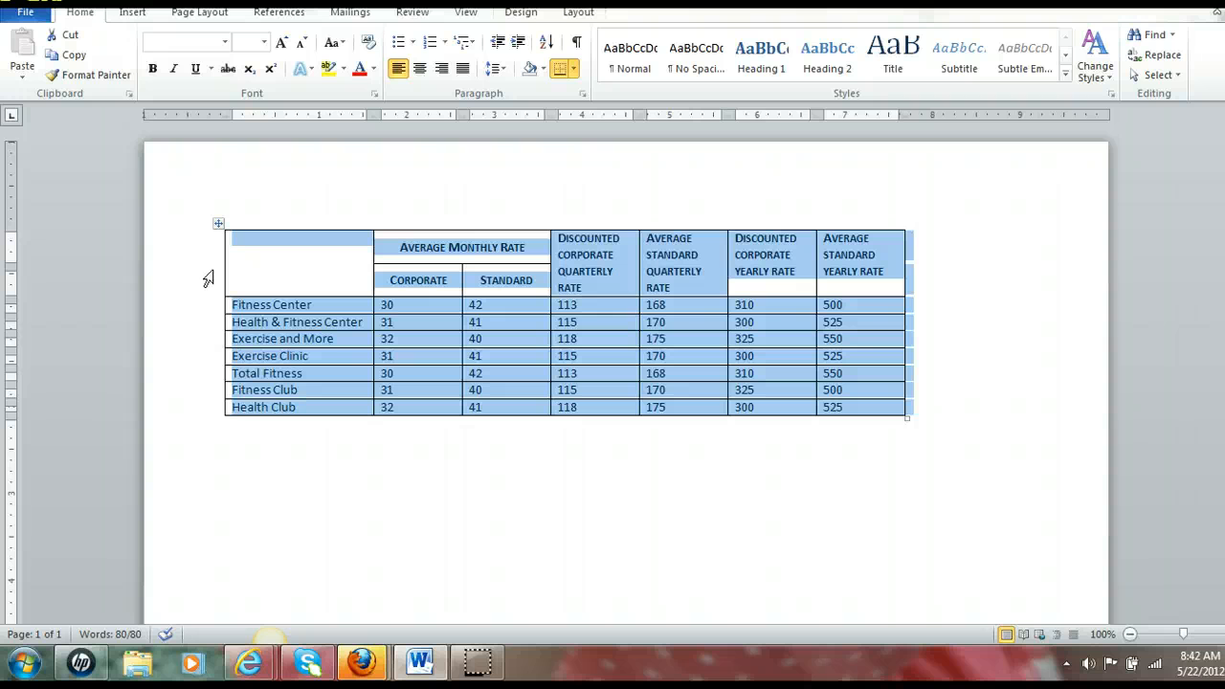
{"action": "left_click", "coordinate": [257, 270]}
{"action": "left_click", "coordinate": [306, 241]}
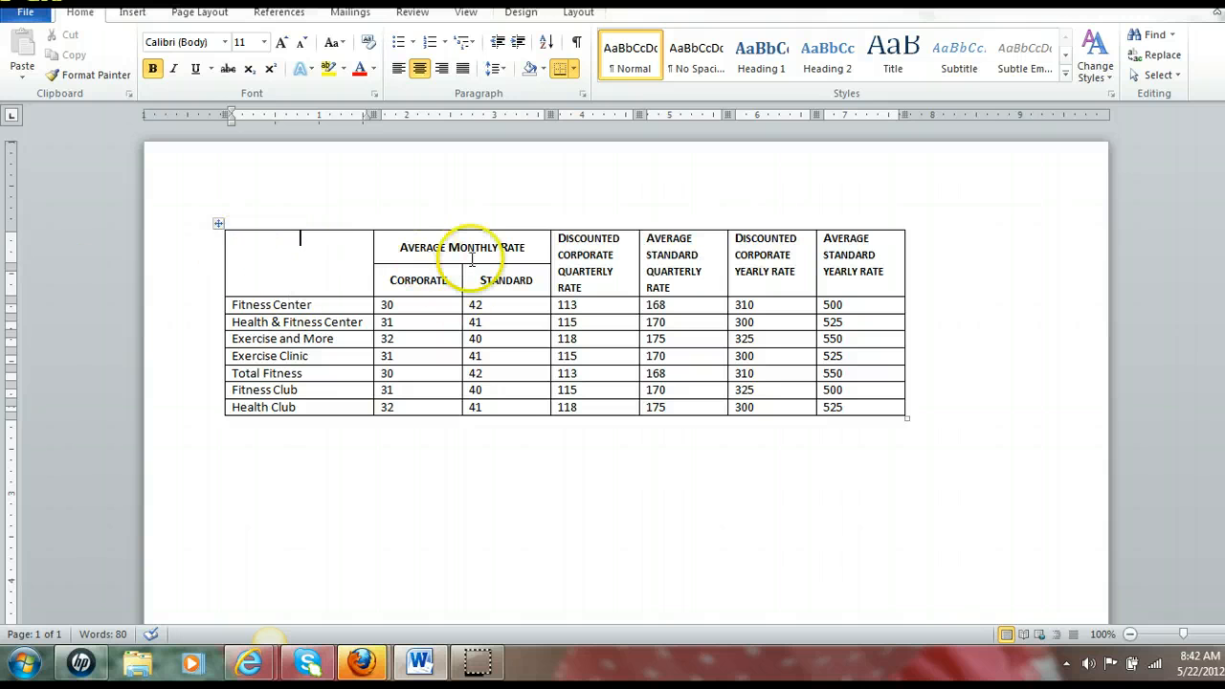
{"action": "left_click", "coordinate": [577, 14]}
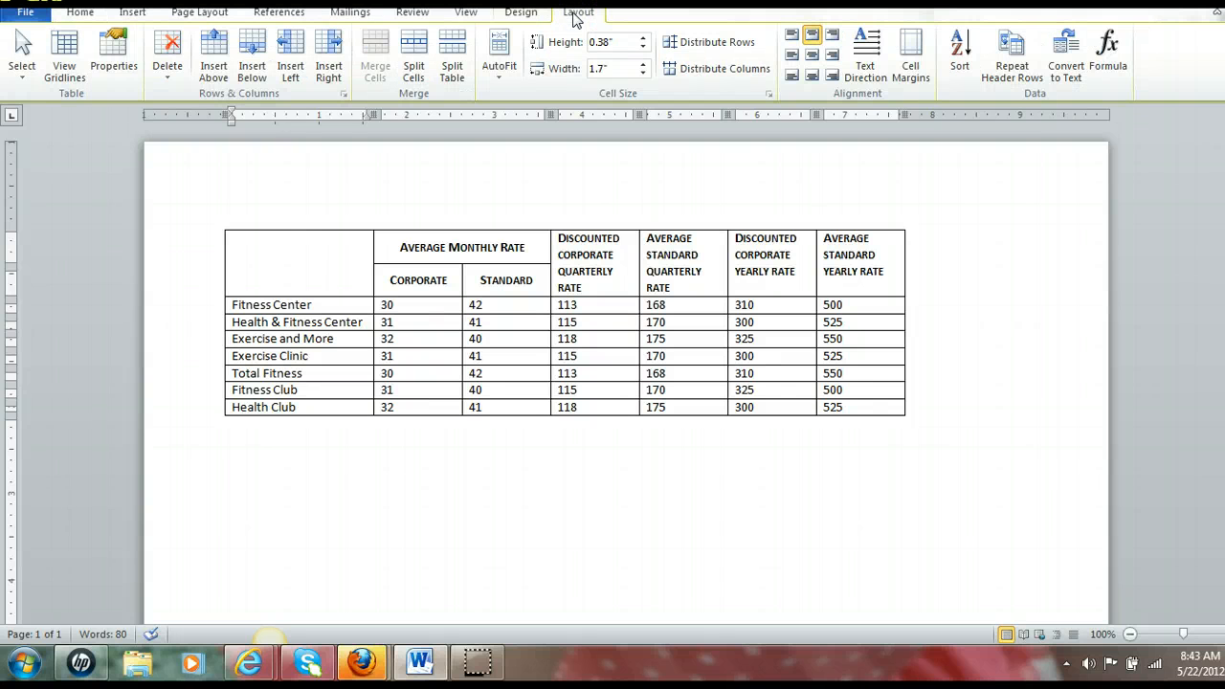
{"action": "left_click", "coordinate": [456, 83]}
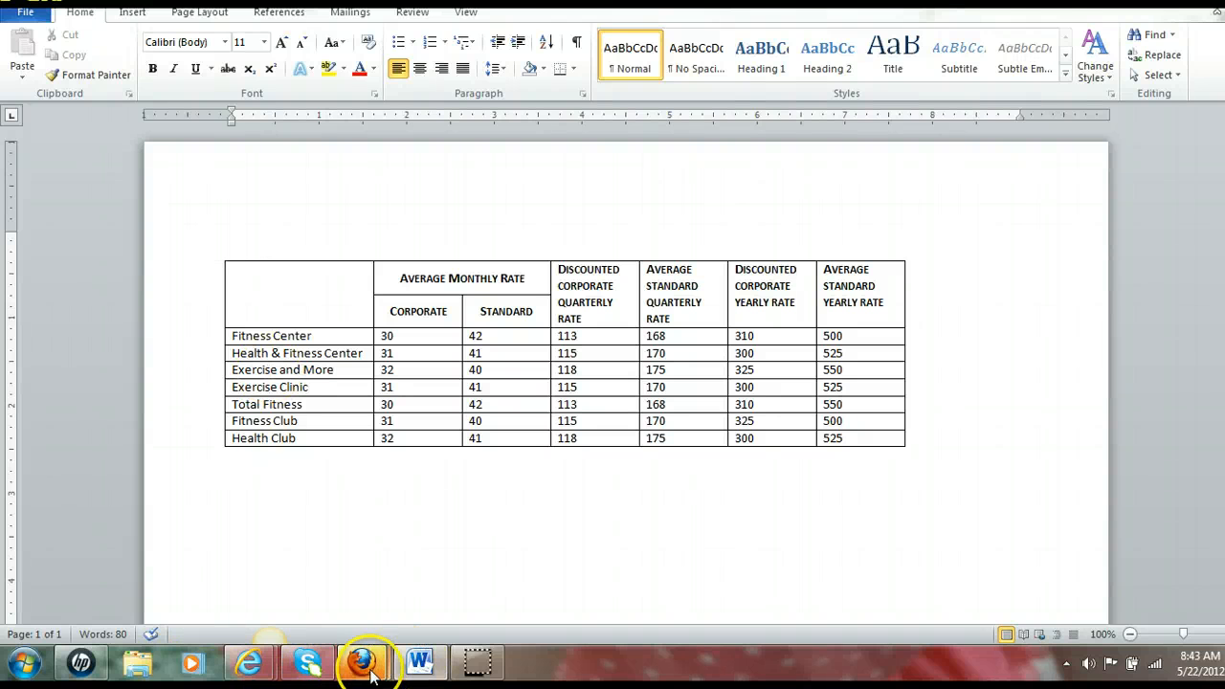
Switch to the Appendices A and B PDF in Firefox and examine the memorandum heading layout in Figure B-3
{"action": "mouse_move", "coordinate": [369, 670]}
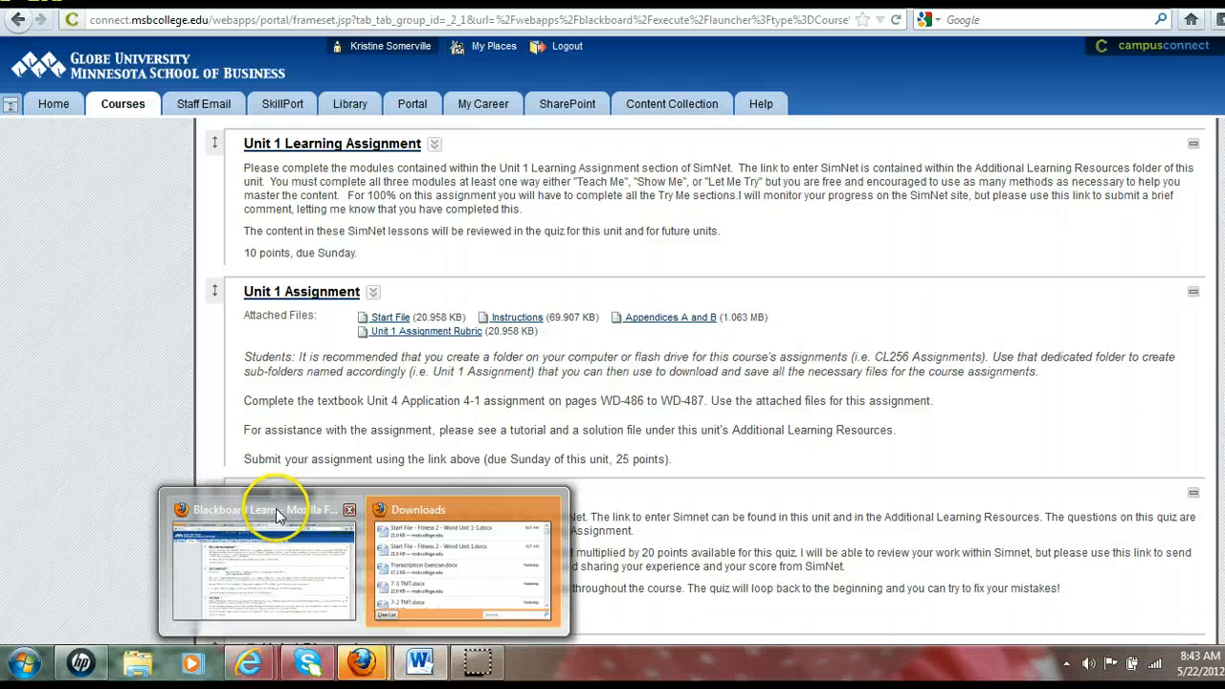
{"action": "left_click", "coordinate": [278, 514]}
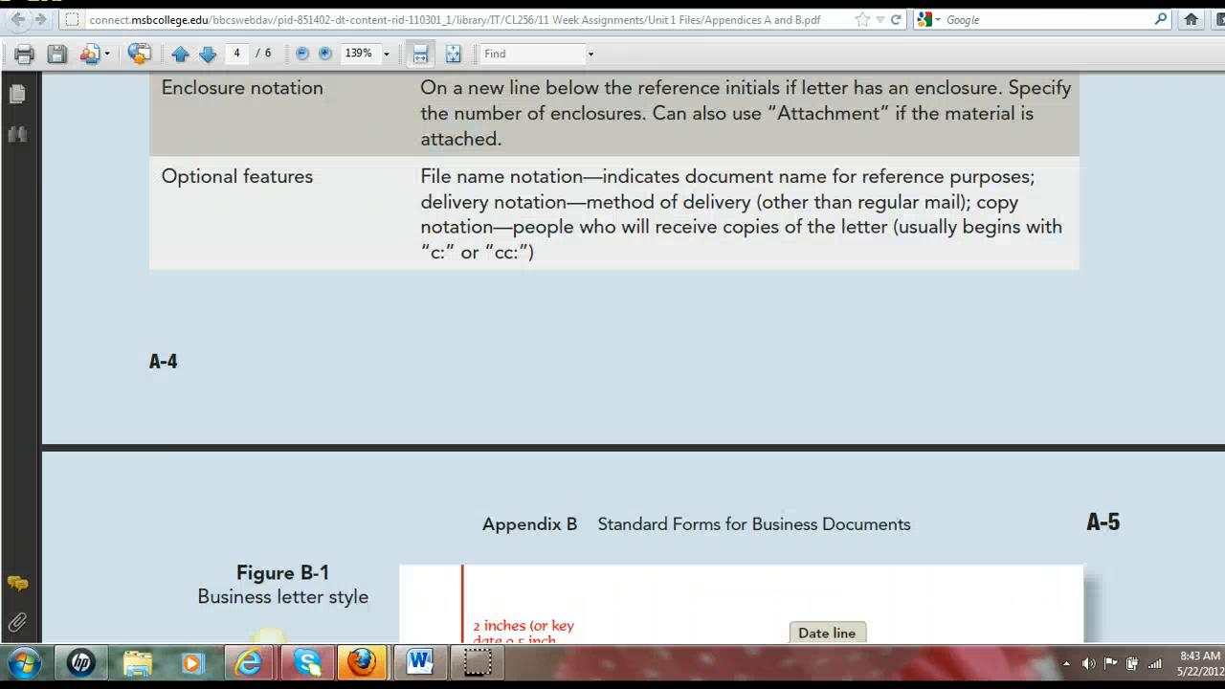
{"action": "scroll", "coordinate": [588, 335], "scroll_direction": "down", "scroll_amount": 5}
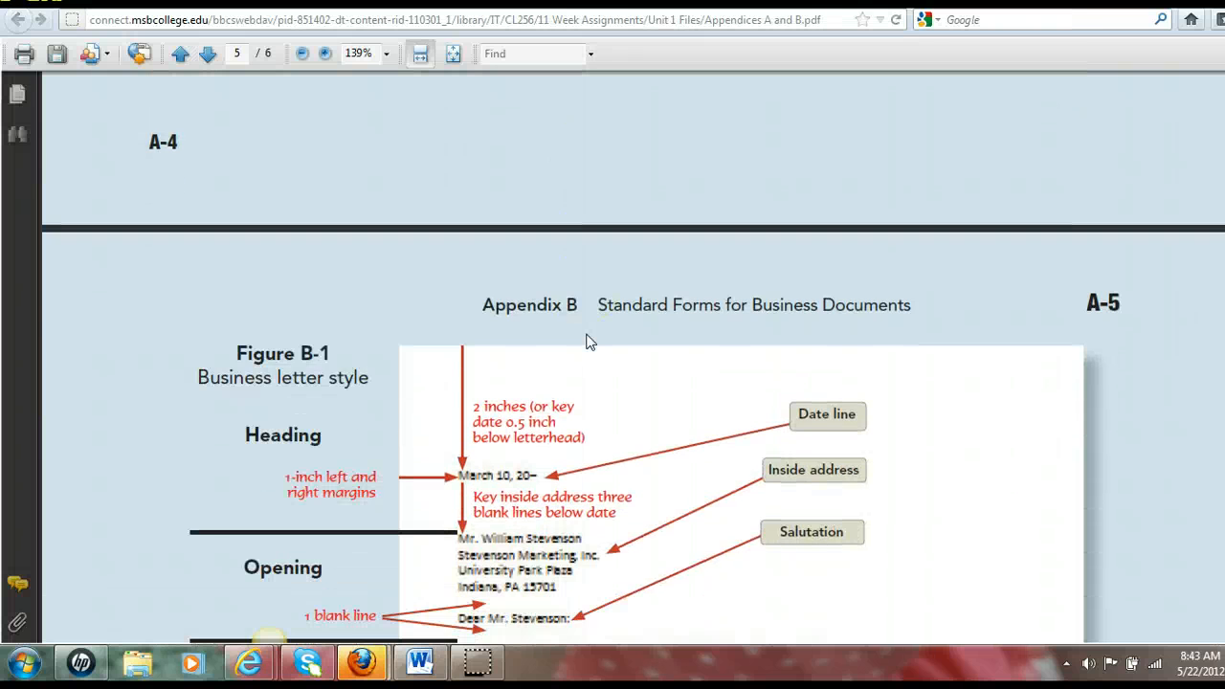
{"action": "scroll", "coordinate": [588, 342], "scroll_direction": "up", "scroll_amount": 3}
{"action": "scroll", "coordinate": [588, 340], "scroll_direction": "down", "scroll_amount": 6}
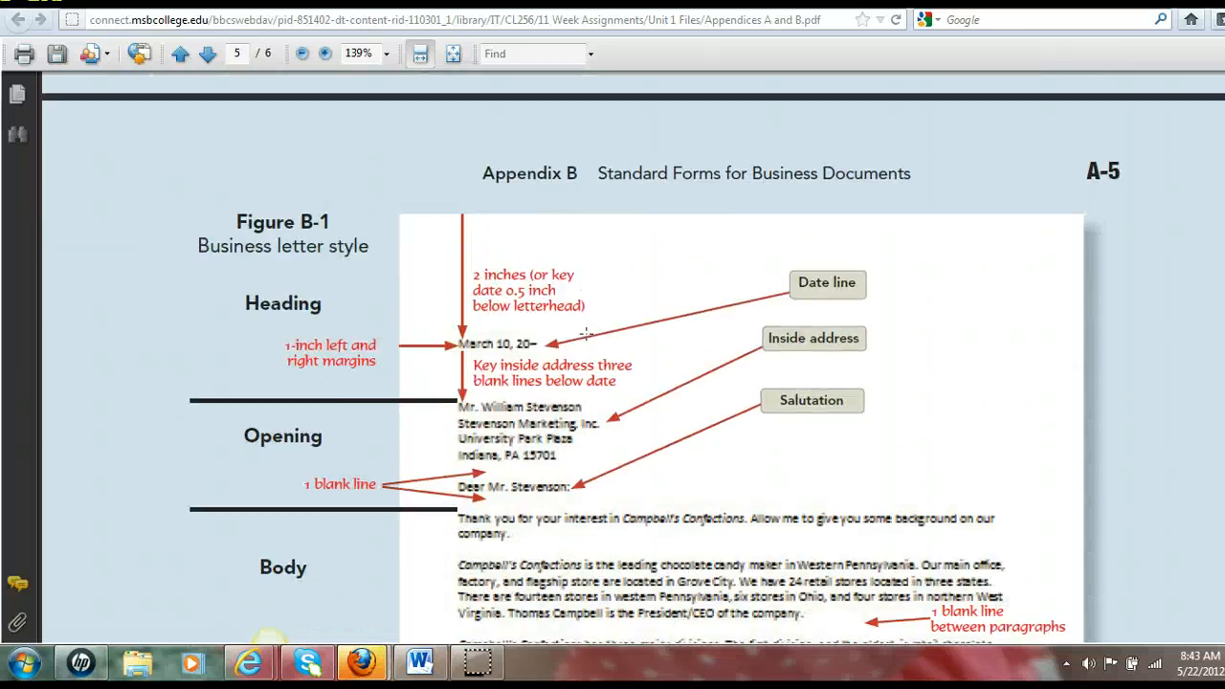
{"action": "scroll", "coordinate": [586, 333], "scroll_direction": "down", "scroll_amount": 10}
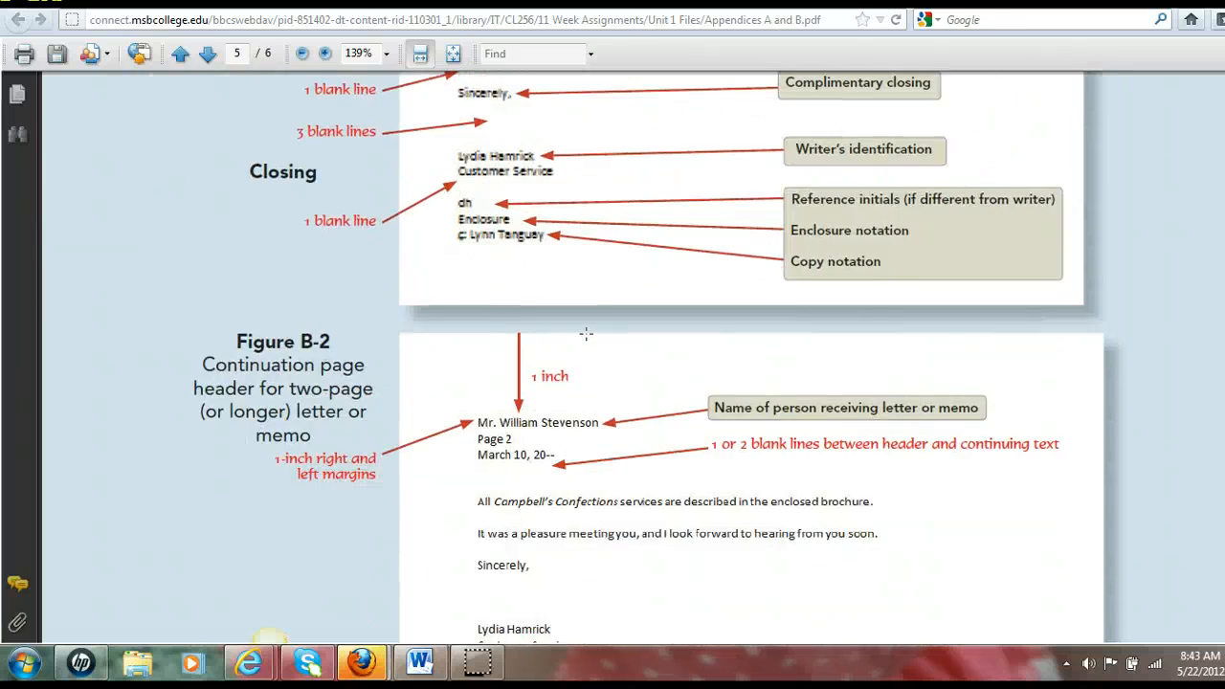
{"action": "scroll", "coordinate": [587, 333], "scroll_direction": "up", "scroll_amount": 12}
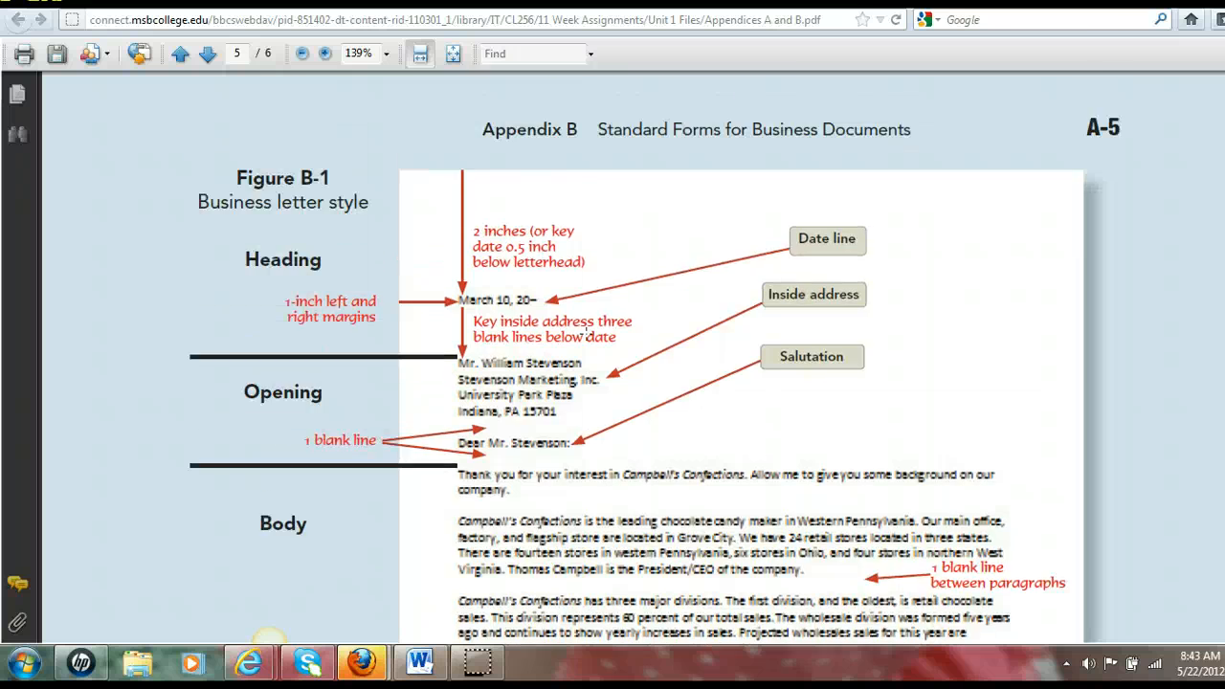
{"action": "scroll", "coordinate": [585, 331], "scroll_direction": "down", "scroll_amount": 20}
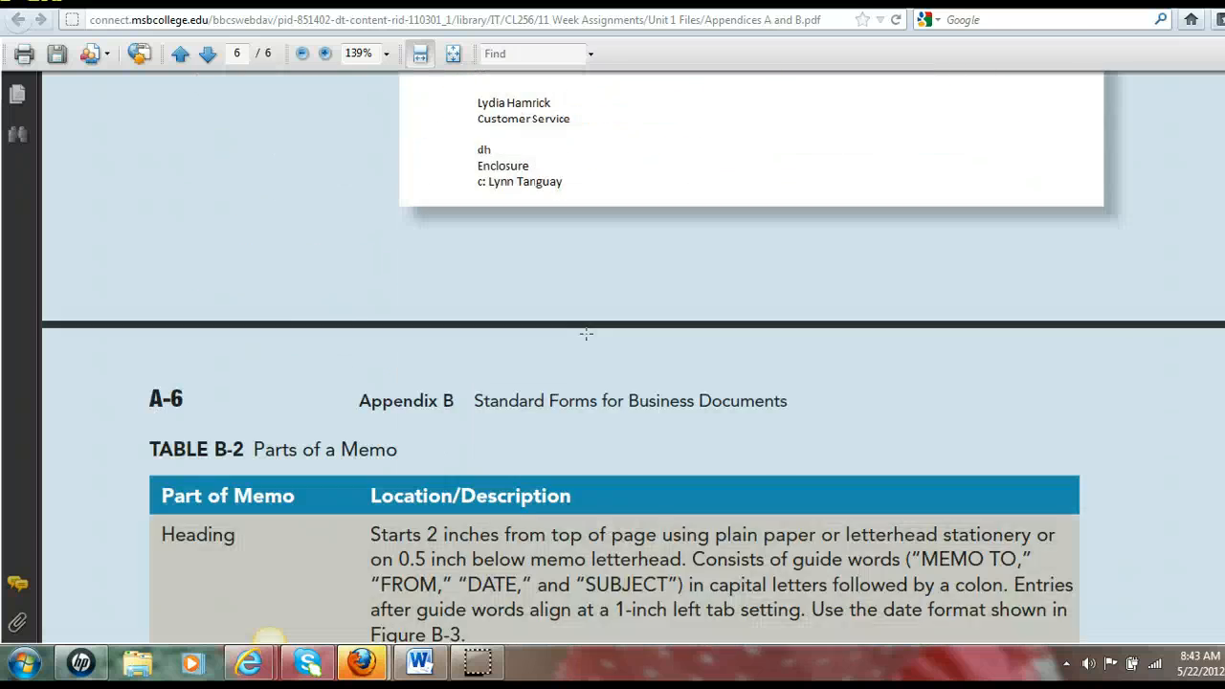
{"action": "scroll", "coordinate": [589, 342], "scroll_direction": "down", "scroll_amount": 13}
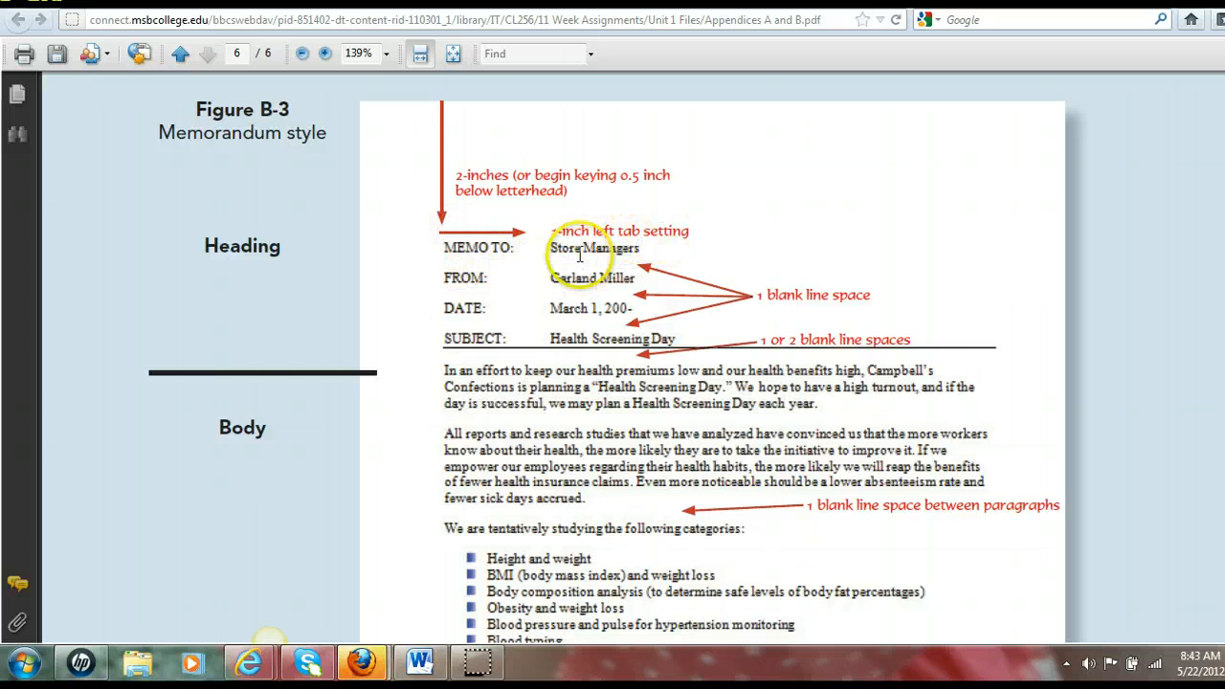
{"action": "scroll", "coordinate": [580, 258], "scroll_direction": "down", "scroll_amount": 1}
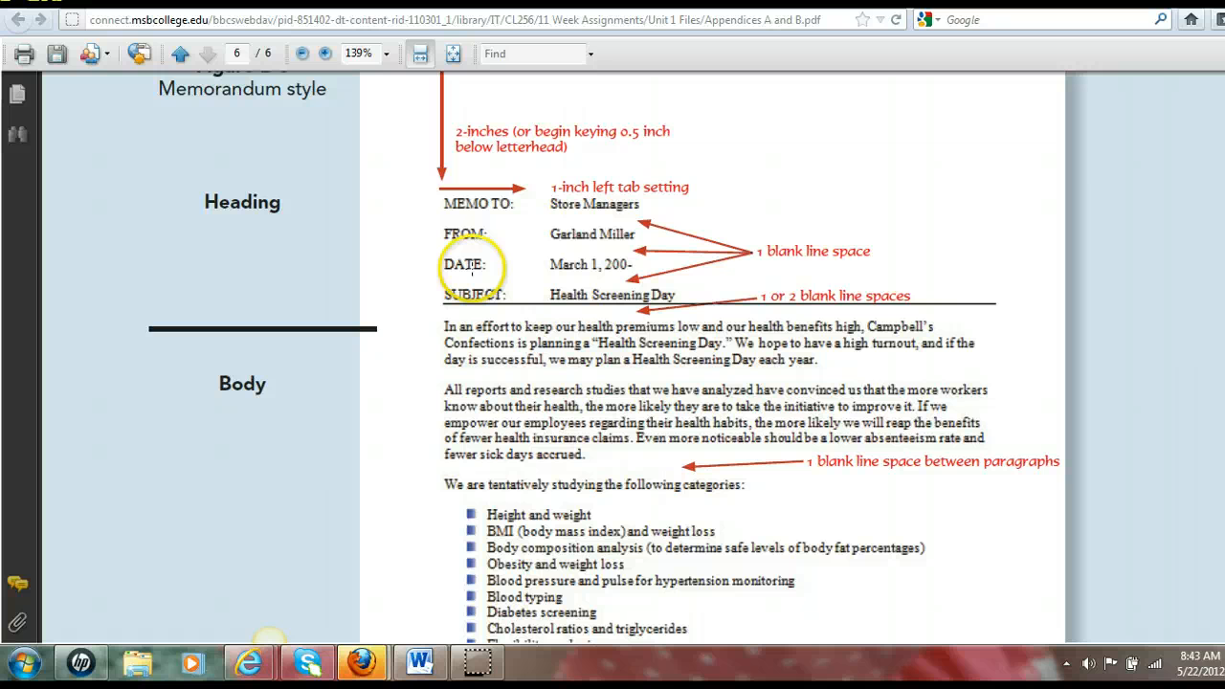
Return to the Word document and set a custom top margin of 2 inches for the whole document
{"action": "left_click", "coordinate": [417, 662]}
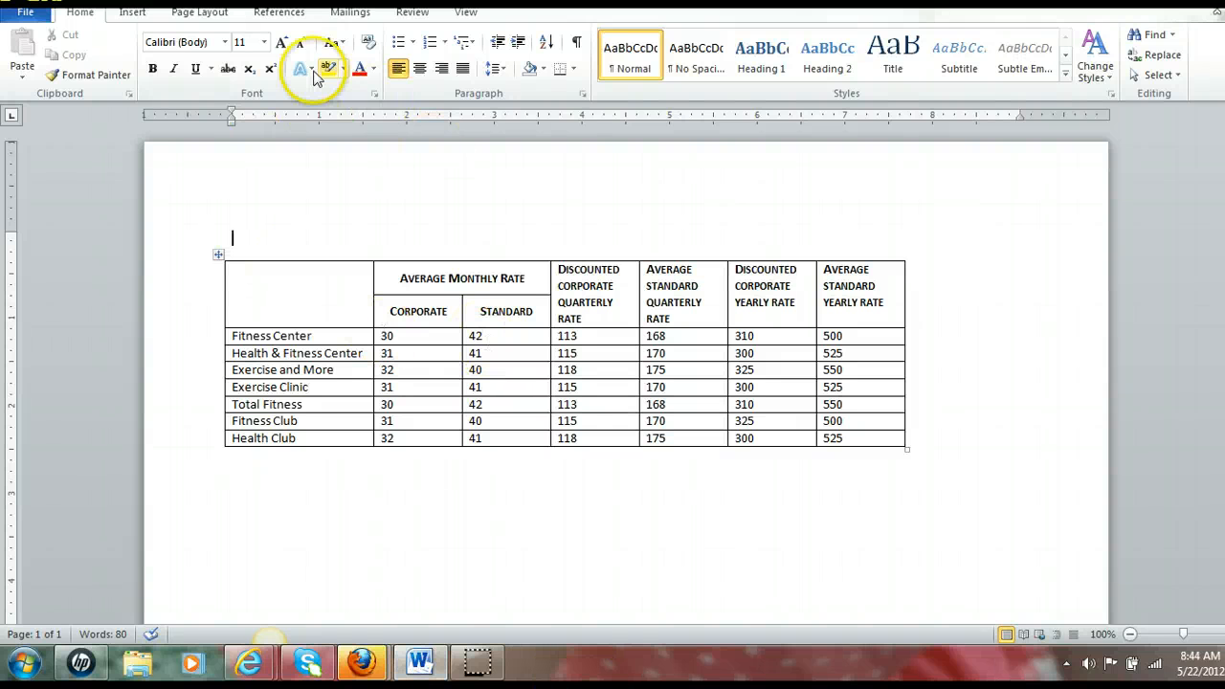
{"action": "left_click", "coordinate": [207, 15]}
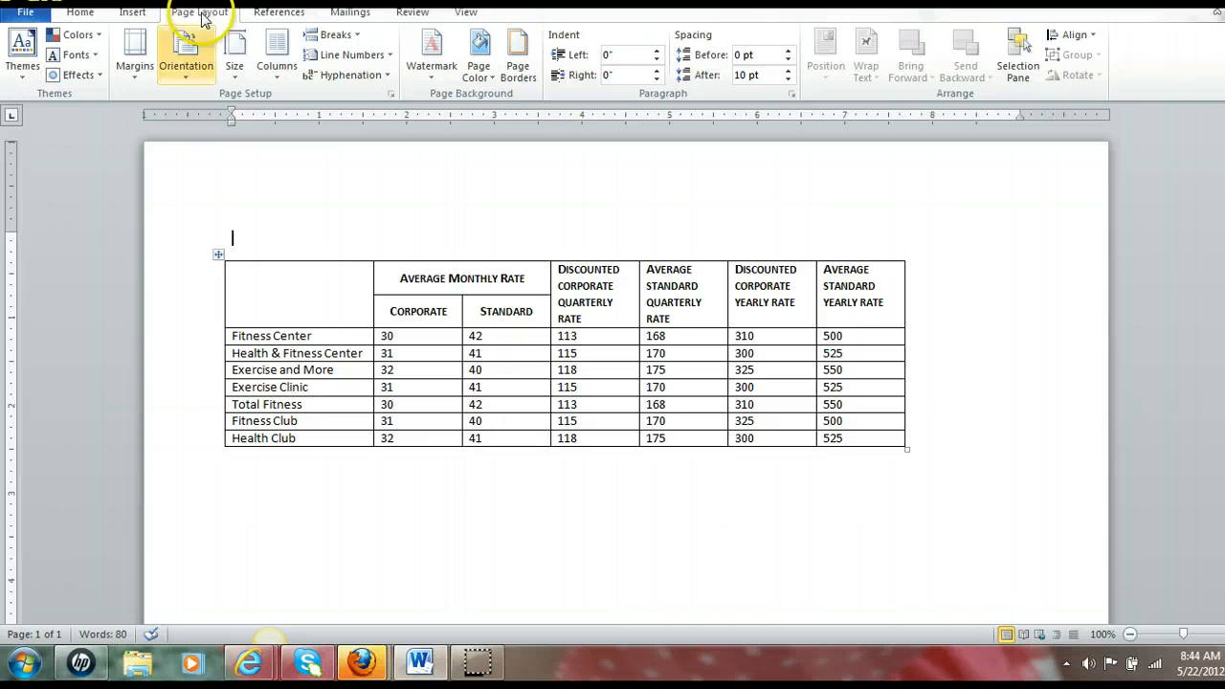
{"action": "left_click", "coordinate": [135, 57]}
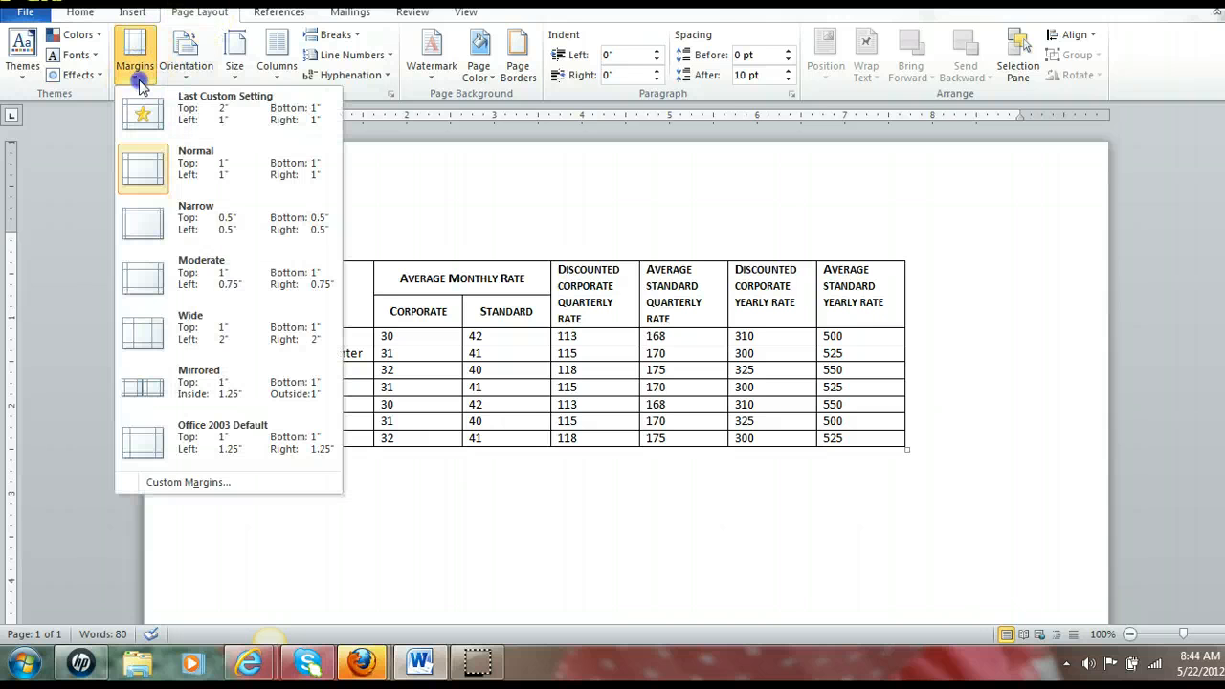
{"action": "left_click", "coordinate": [202, 483]}
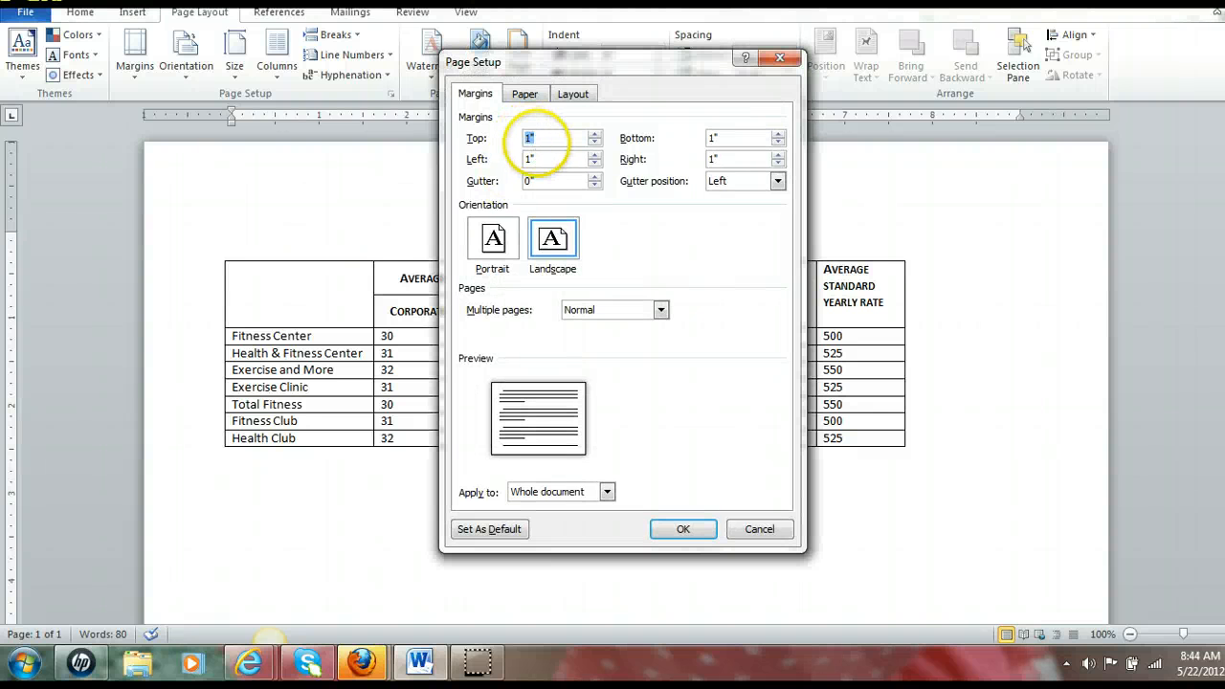
{"action": "left_click", "coordinate": [680, 529]}
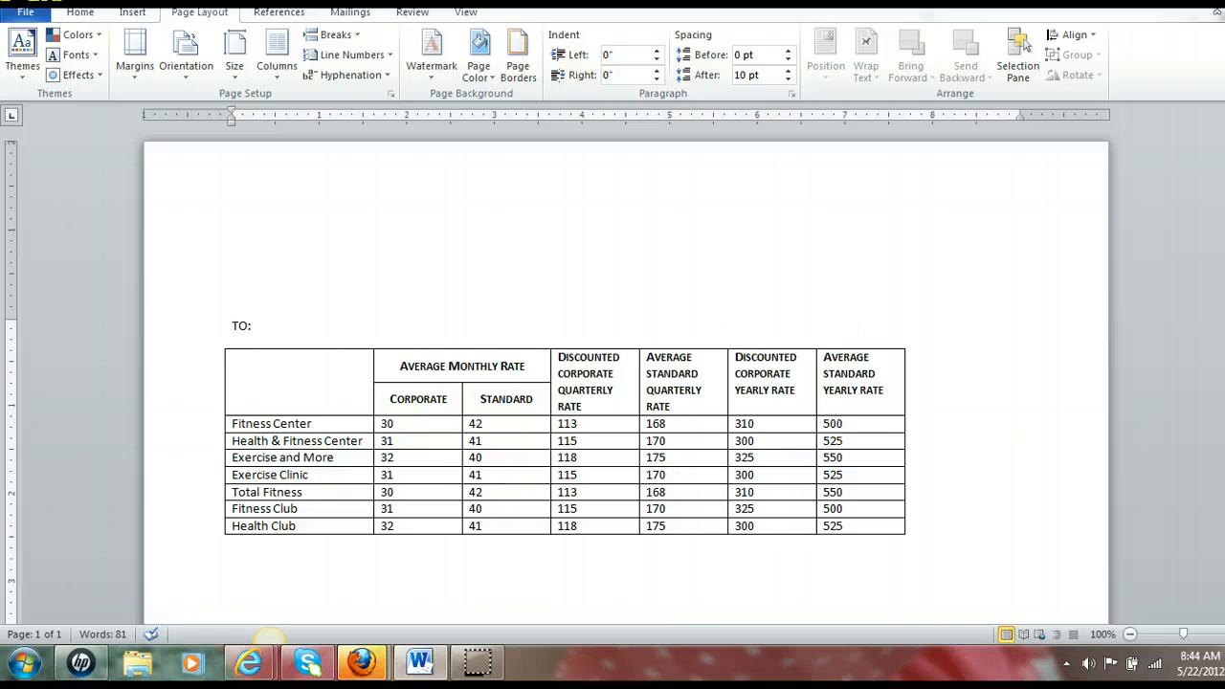
Enter tab-aligned memo heading lines above the table: TO Store Managers, FROM the sender's name, DATE May 22, 2012, SUBJECT Fitness Centers
{"action": "key", "text": "Tab"}
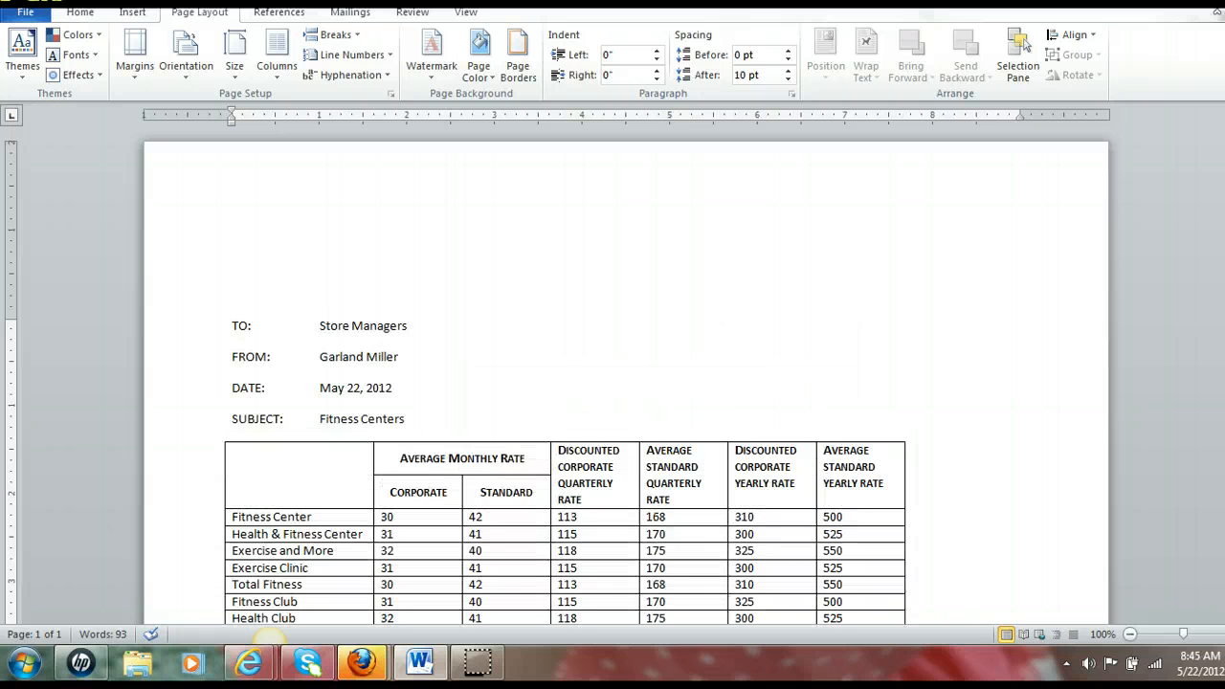
{"action": "scroll", "coordinate": [345, 373], "scroll_direction": "down", "scroll_amount": 1}
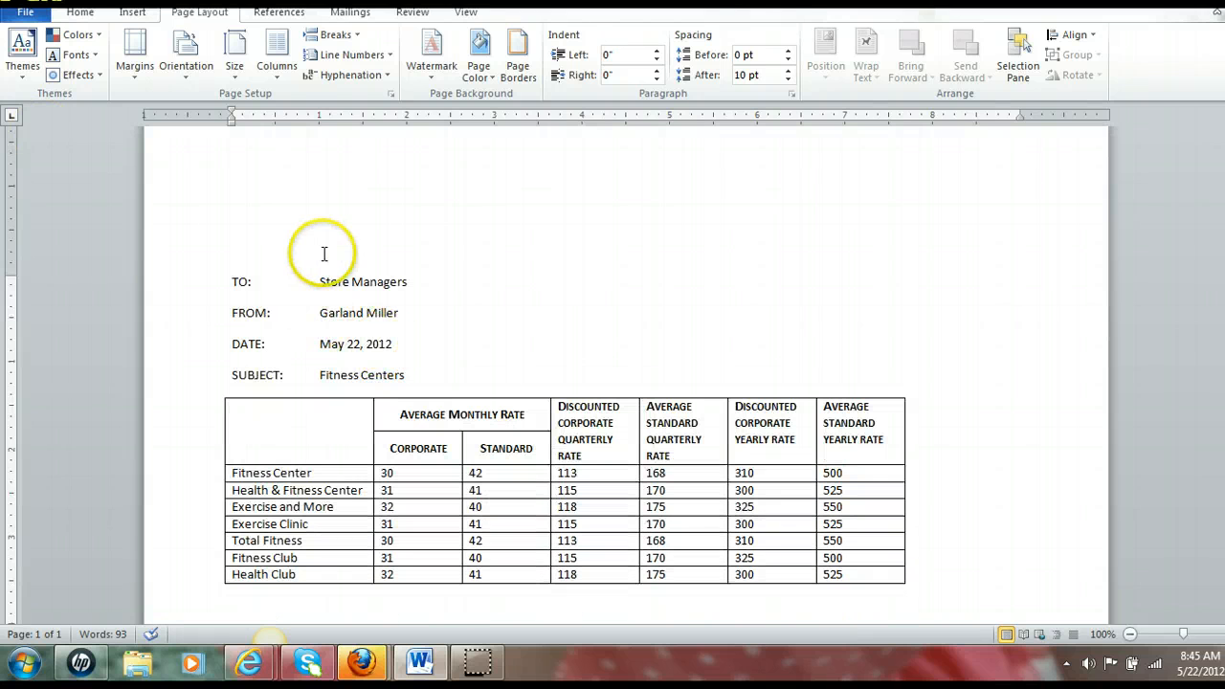
{"action": "left_click", "coordinate": [419, 279]}
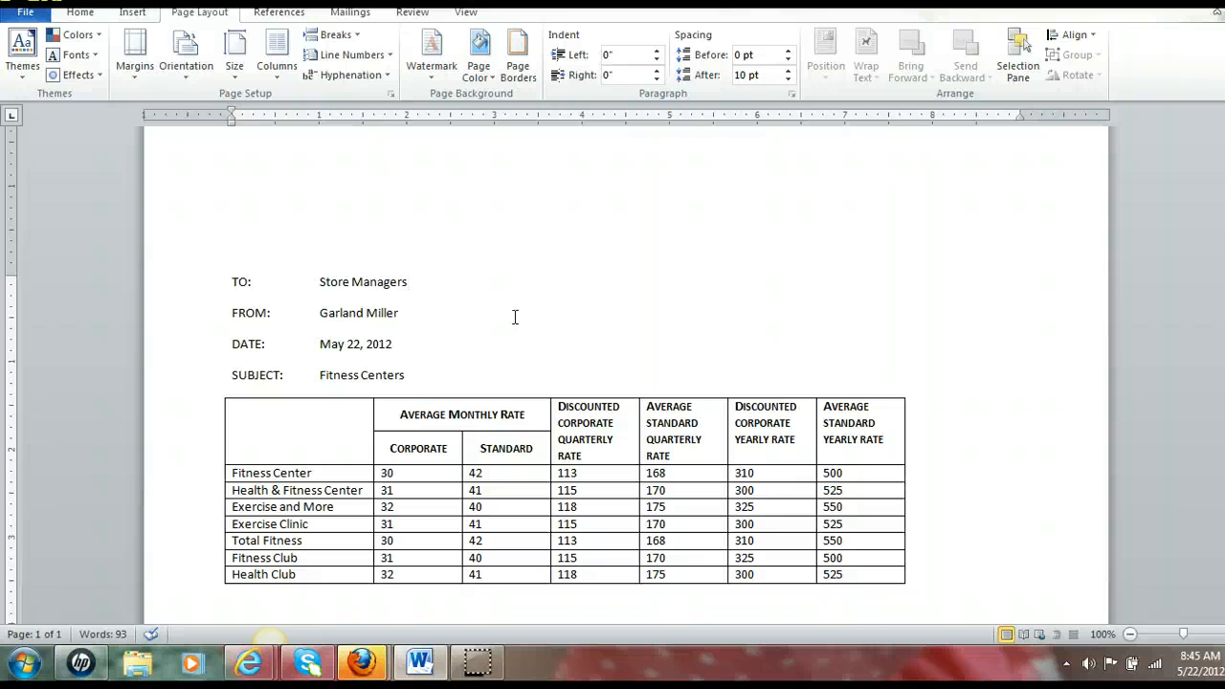
{"action": "scroll", "coordinate": [515, 316], "scroll_direction": "down", "scroll_amount": 1}
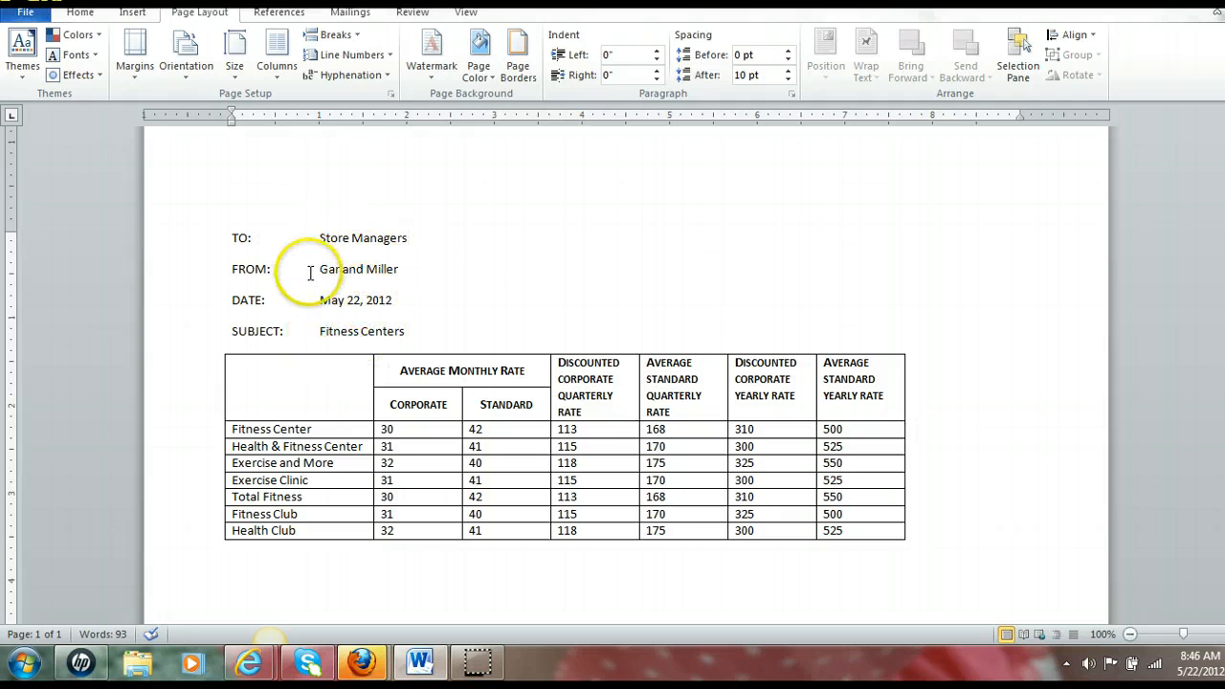
Set the spacing after the SUBJECT line's paragraph to 24 pt
{"action": "left_click", "coordinate": [423, 331]}
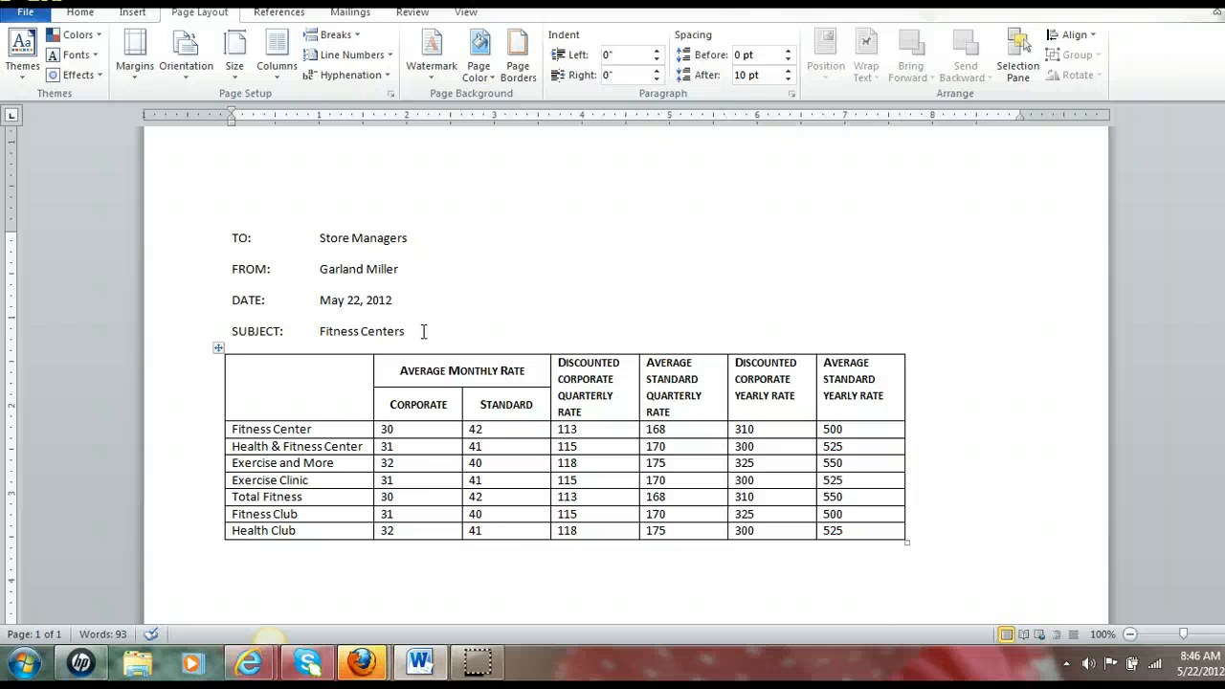
{"action": "left_click_drag", "start_coordinate": [232, 325], "coordinate": [414, 333]}
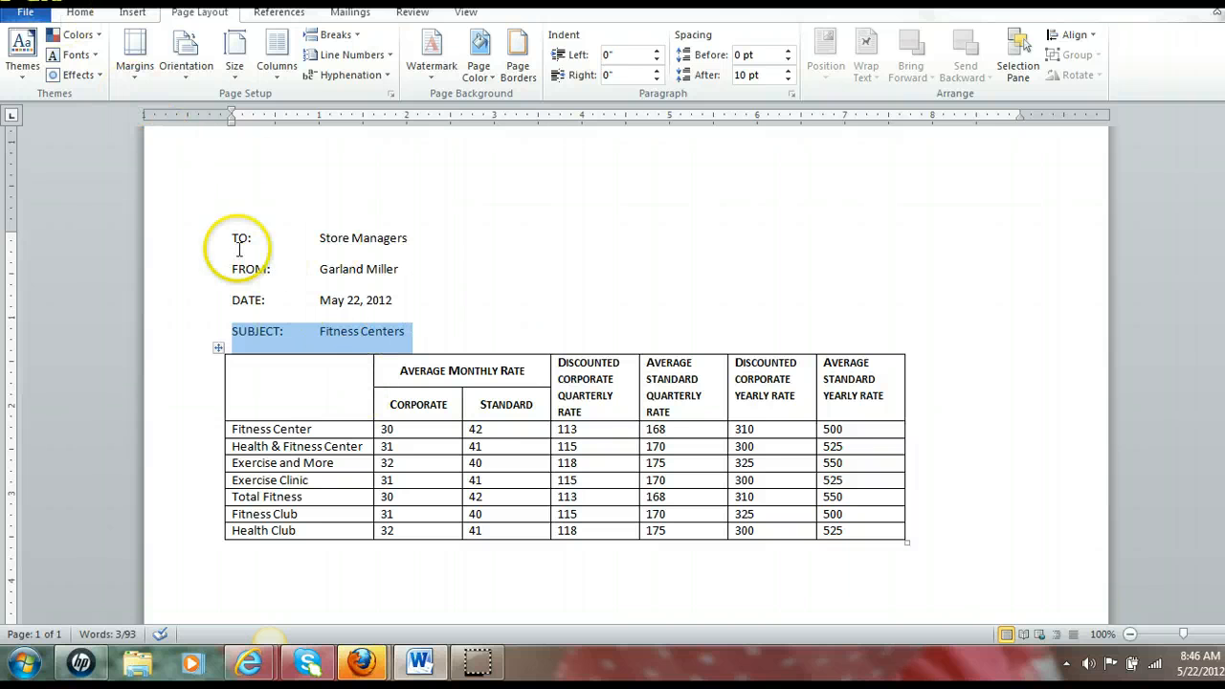
{"action": "left_click", "coordinate": [85, 13]}
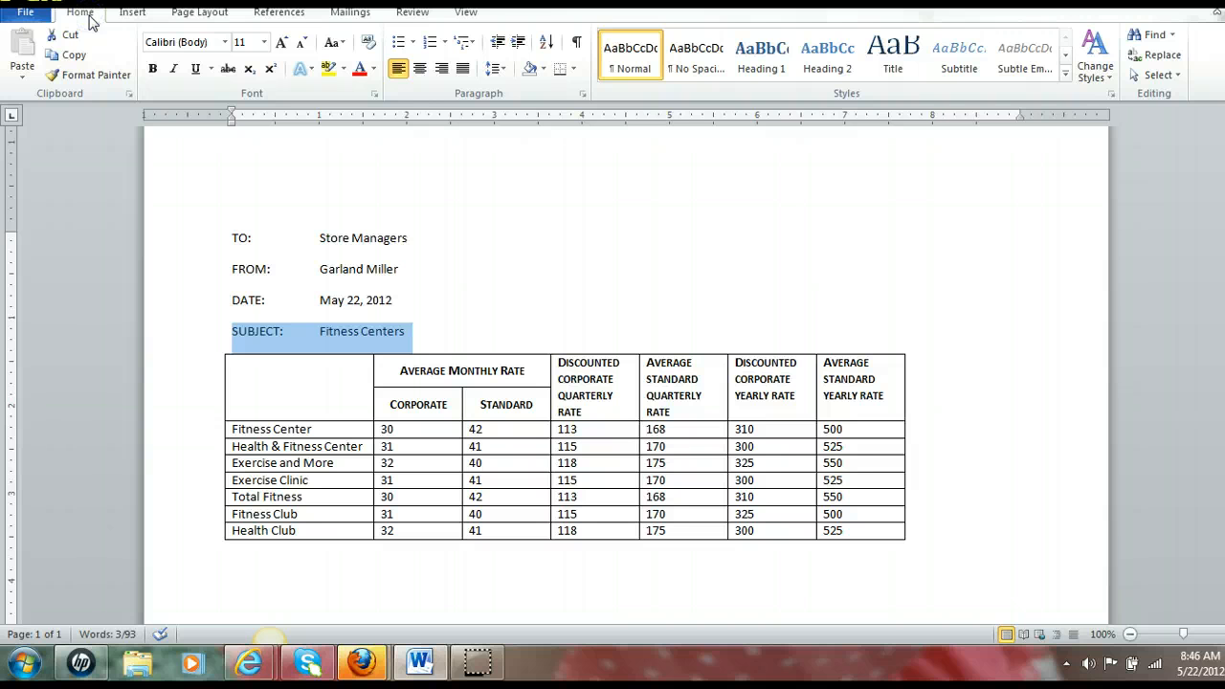
{"action": "left_click", "coordinate": [504, 69]}
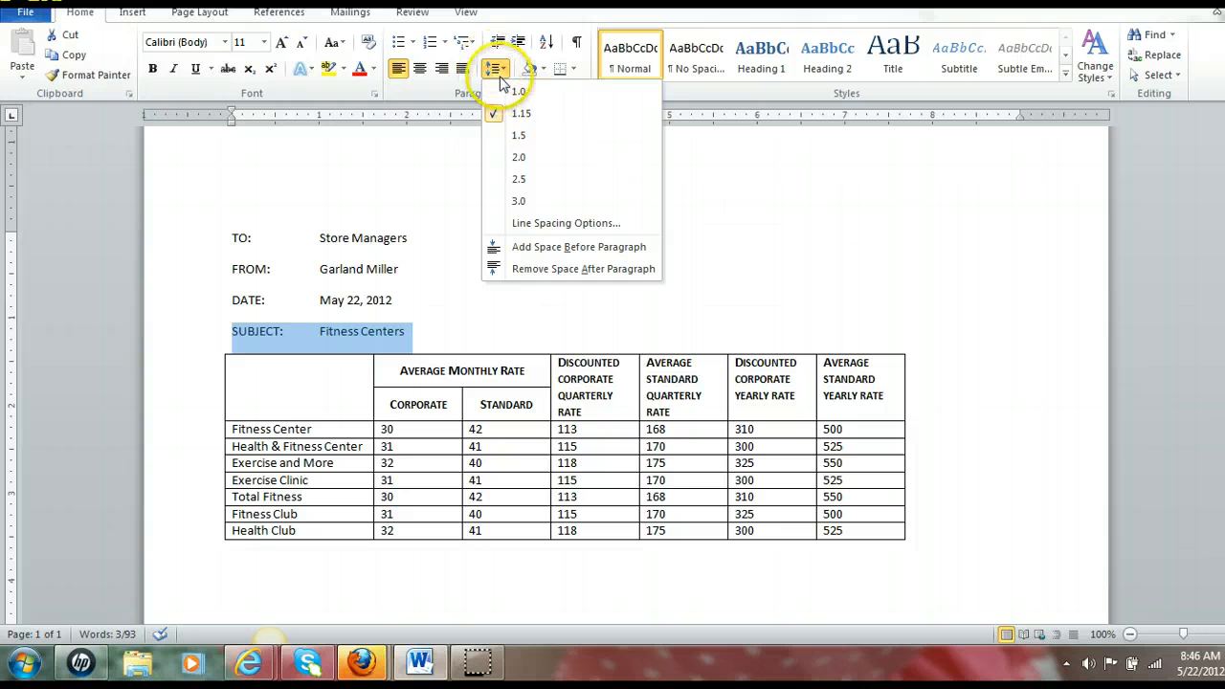
{"action": "left_click", "coordinate": [524, 226]}
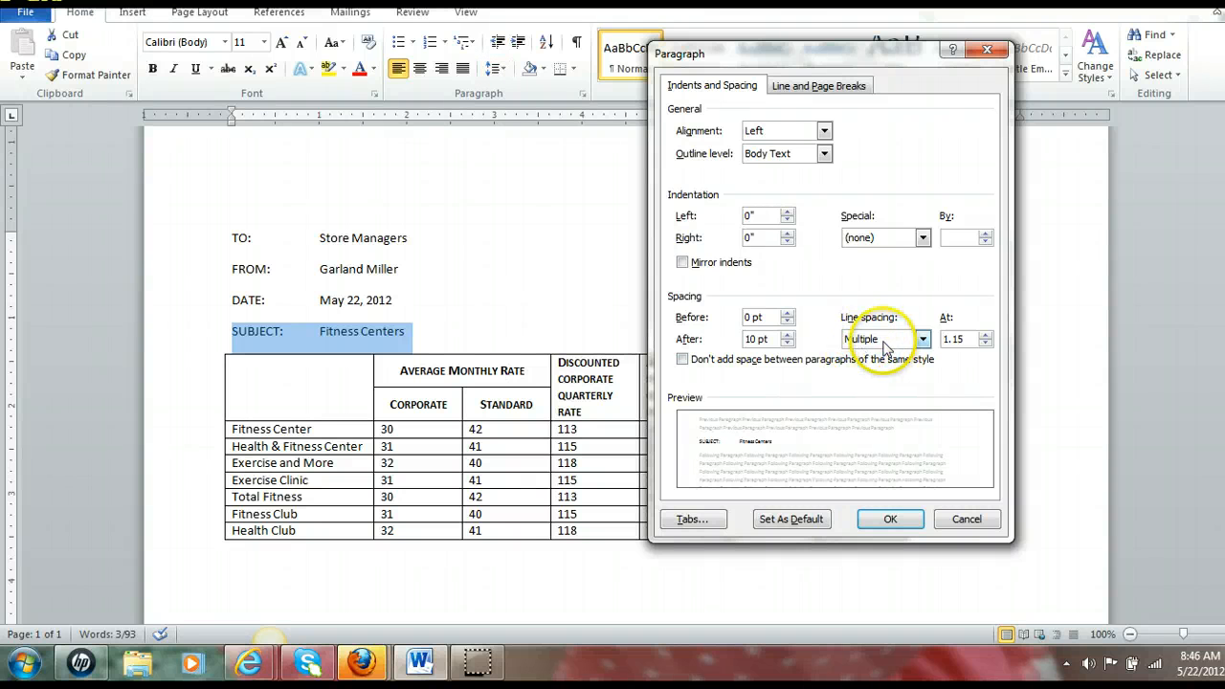
{"action": "double_click", "coordinate": [954, 341]}
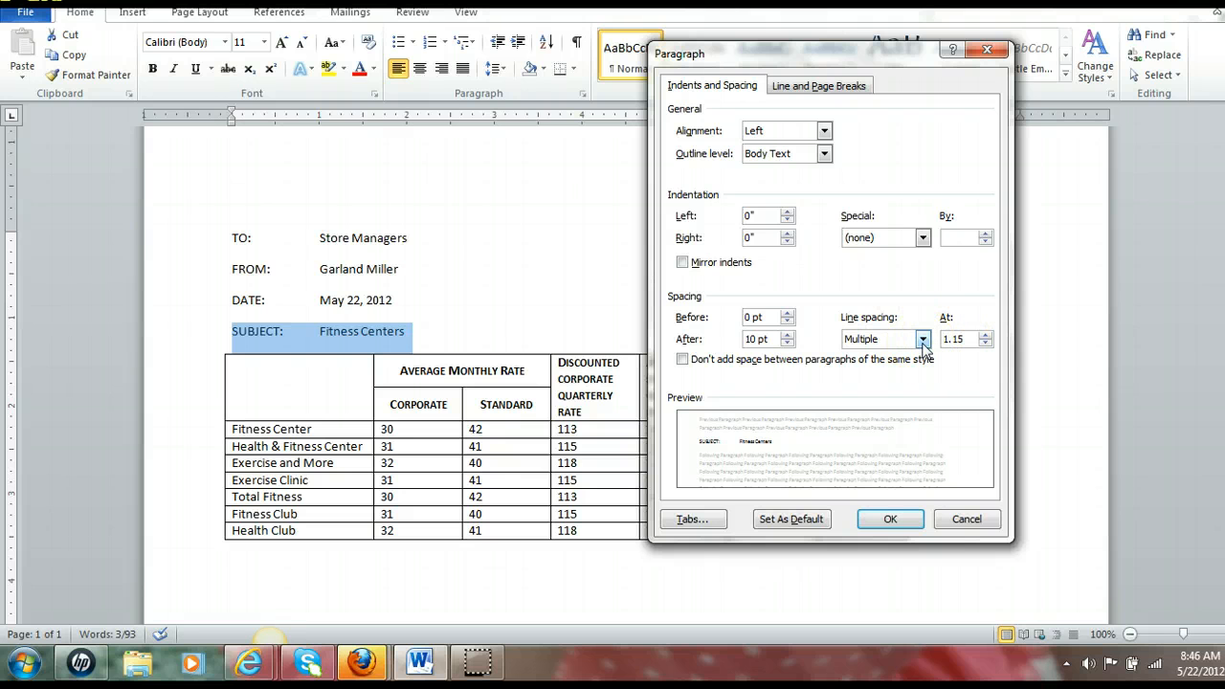
{"action": "left_click", "coordinate": [786, 335]}
{"action": "left_click", "coordinate": [787, 335]}
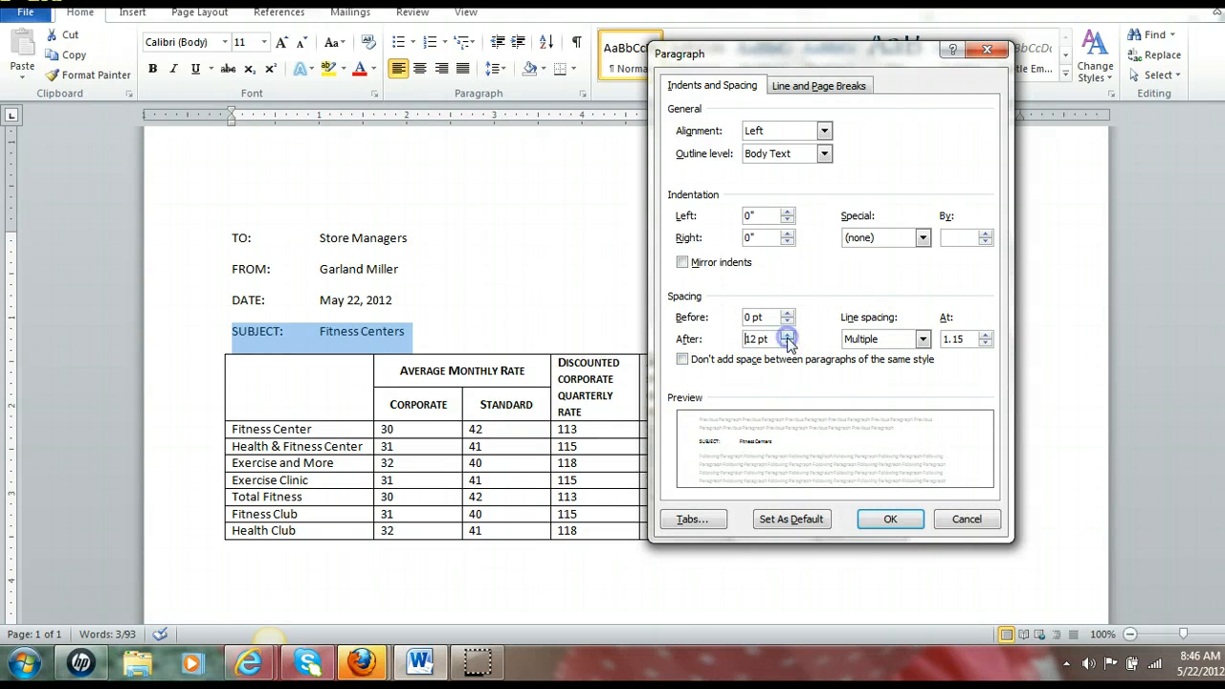
{"action": "left_click", "coordinate": [786, 336]}
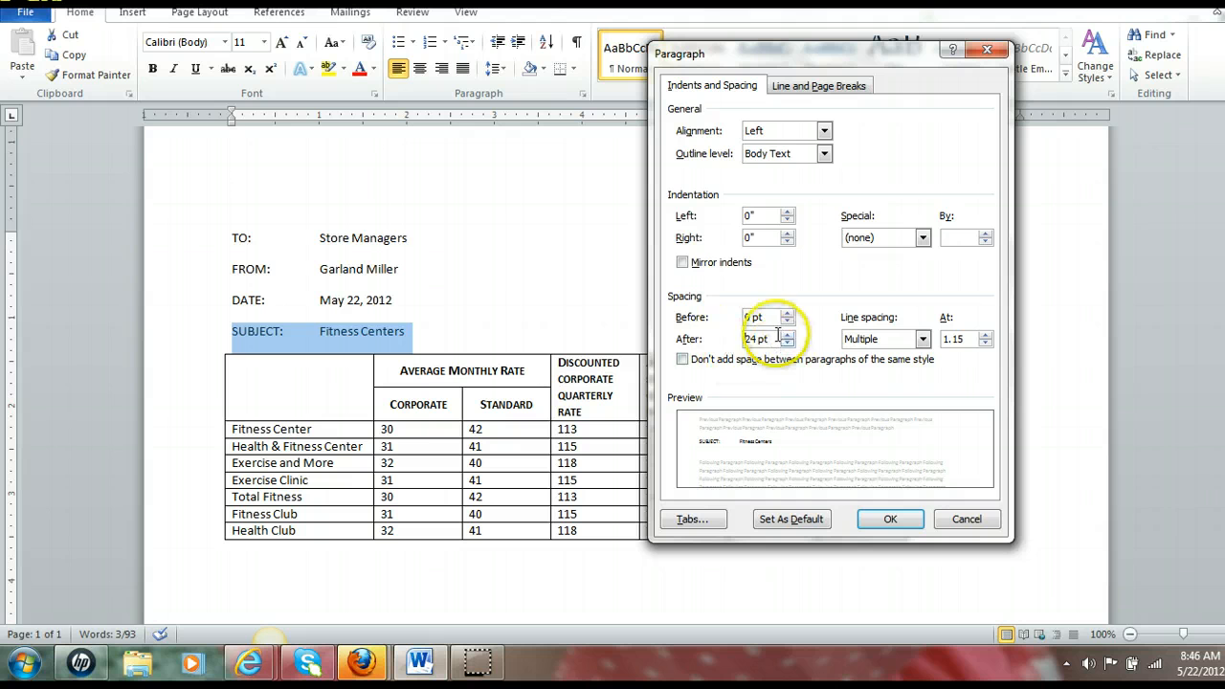
{"action": "left_click", "coordinate": [888, 520]}
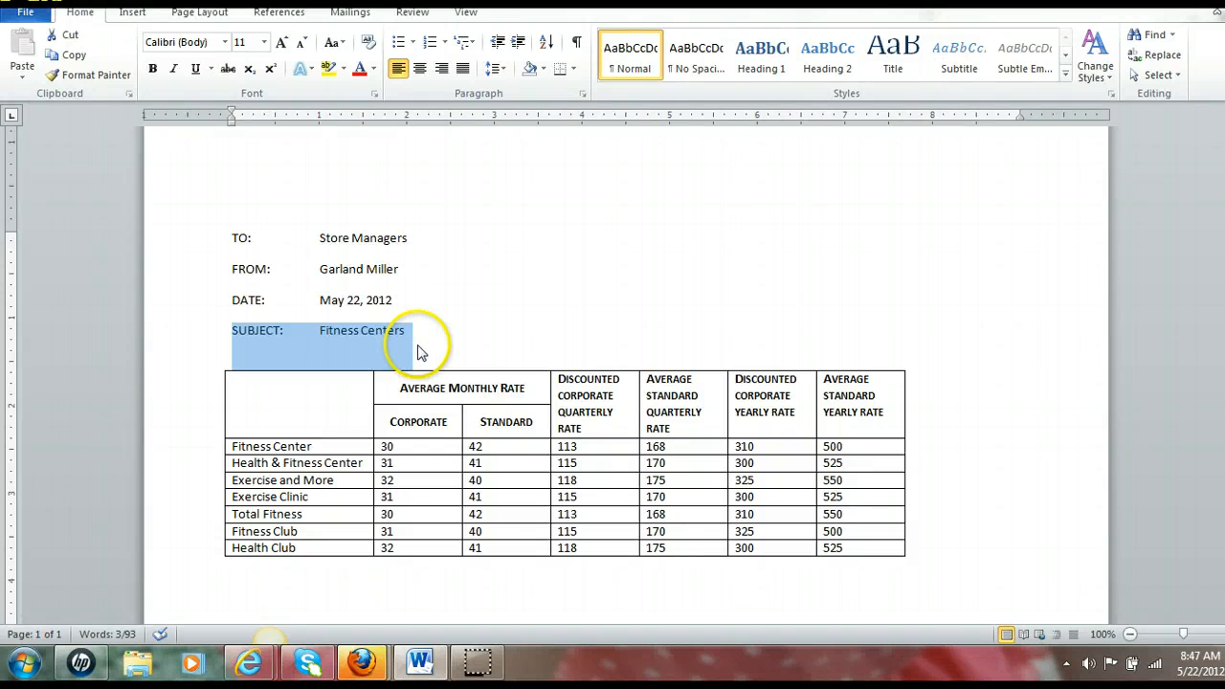
Add a blank line after the SUBJECT line and insert a Next Page section break there, moving the rate table to a new page
{"action": "scroll", "coordinate": [417, 352], "scroll_direction": "down", "scroll_amount": 1}
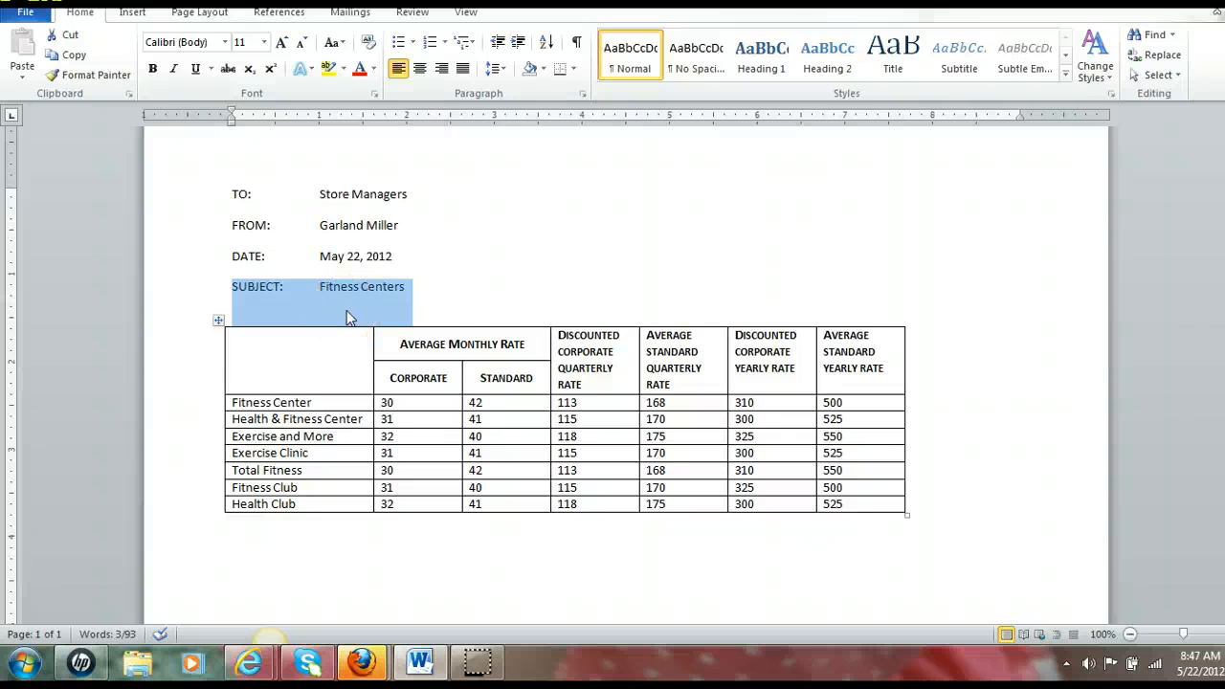
{"action": "scroll", "coordinate": [347, 317], "scroll_direction": "down", "scroll_amount": 1}
{"action": "scroll", "coordinate": [345, 310], "scroll_direction": "up", "scroll_amount": 2}
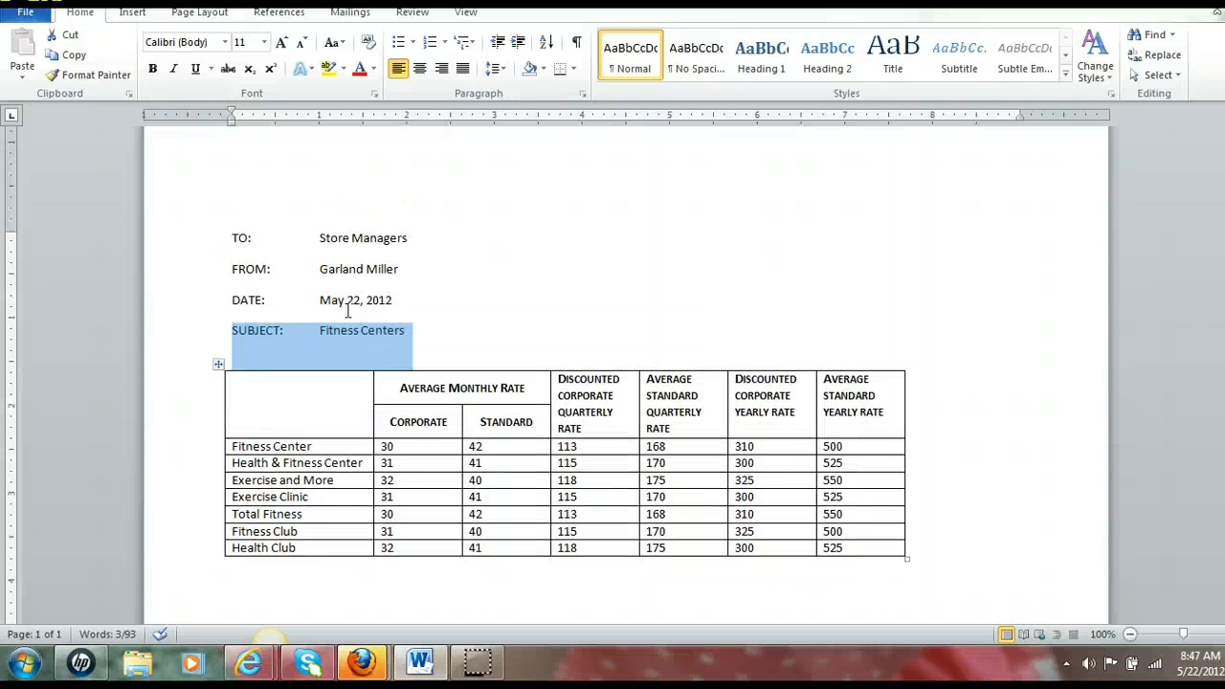
{"action": "scroll", "coordinate": [347, 311], "scroll_direction": "down", "scroll_amount": 5}
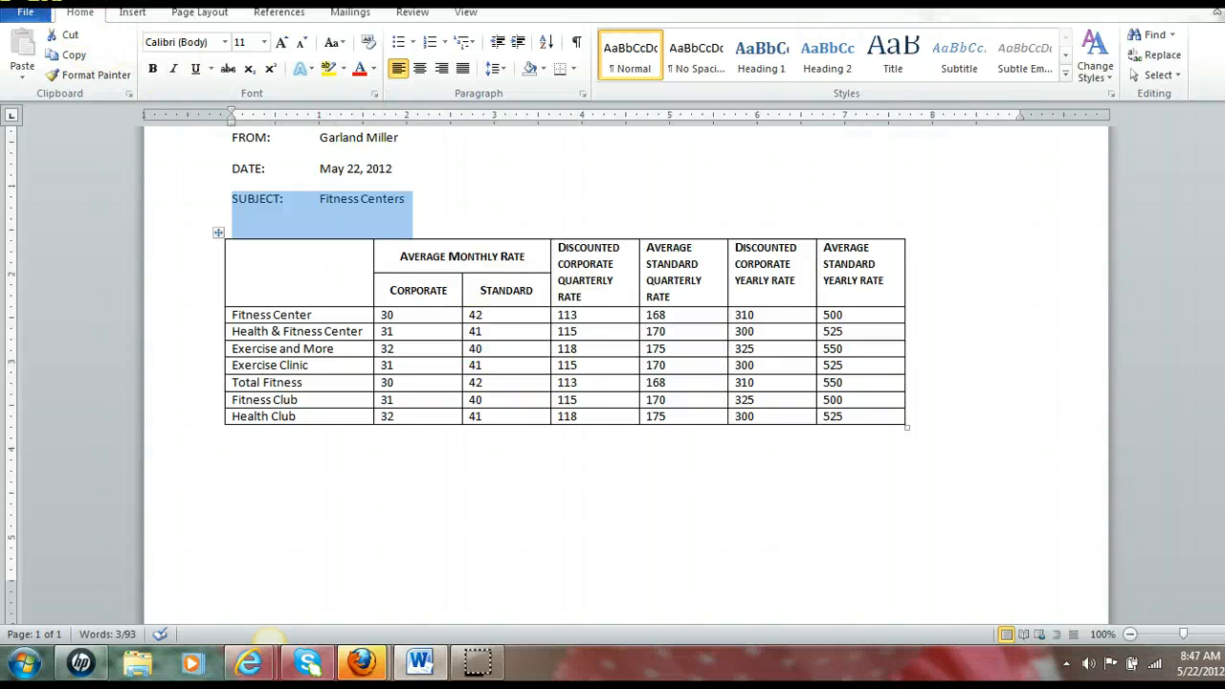
{"action": "left_click", "coordinate": [201, 13]}
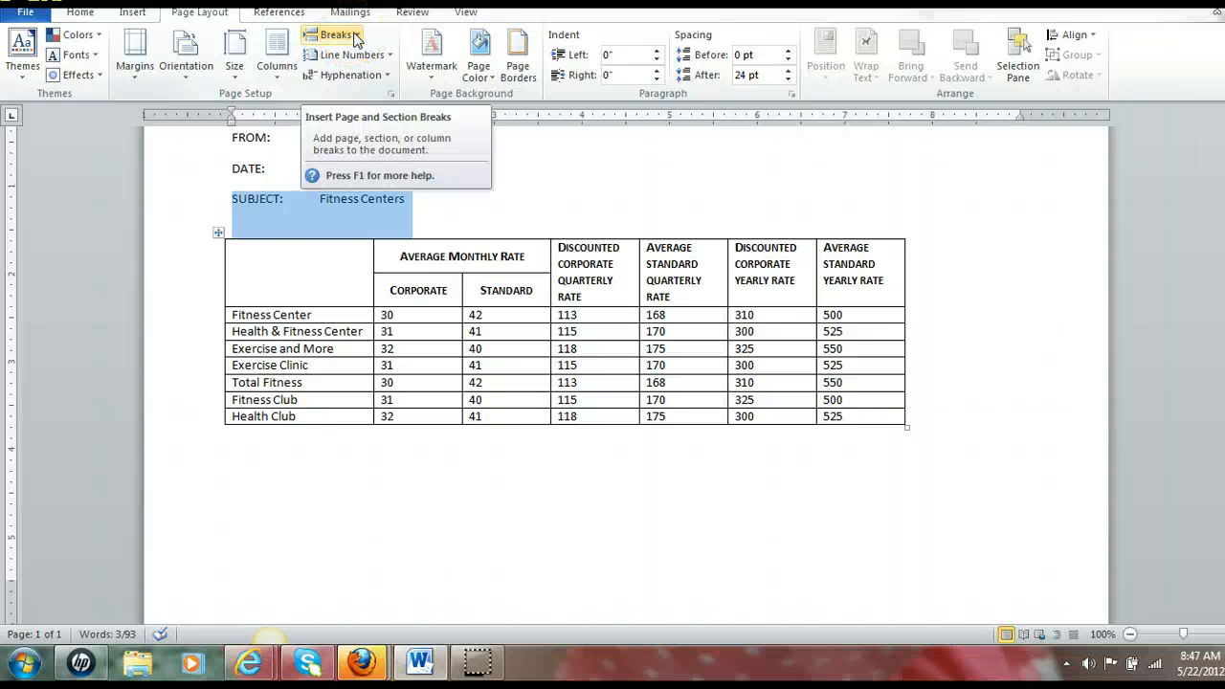
{"action": "left_click", "coordinate": [309, 319]}
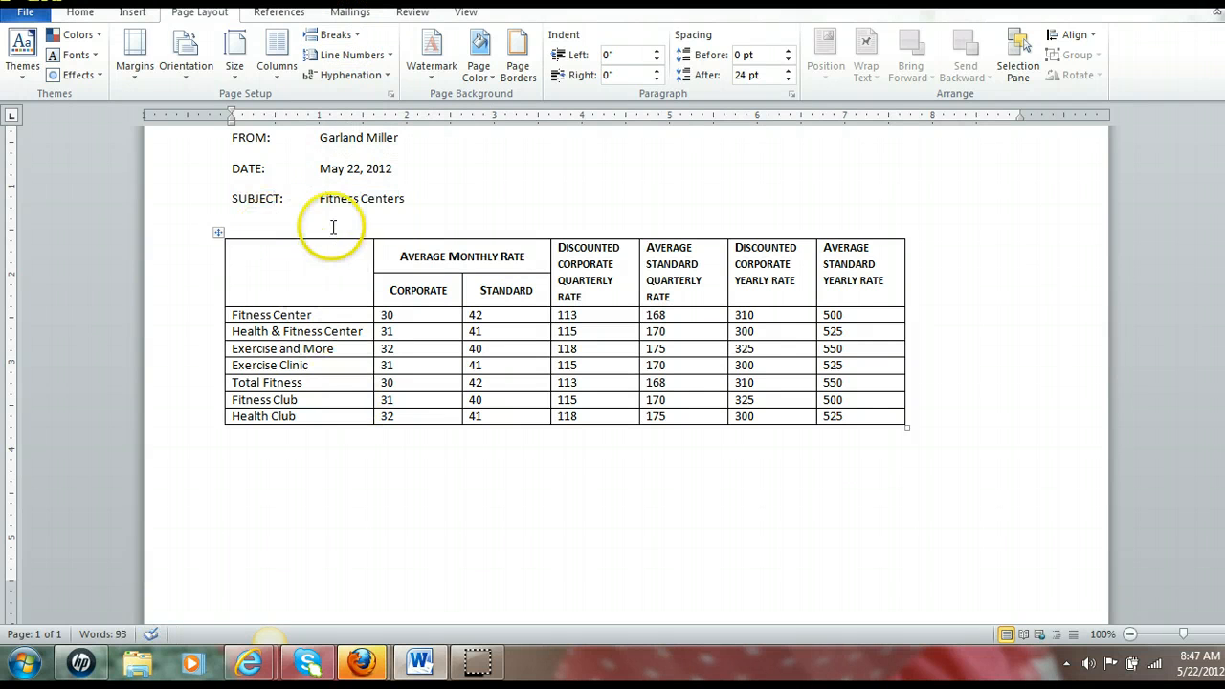
{"action": "left_click", "coordinate": [459, 201]}
{"action": "key", "text": "Return"}
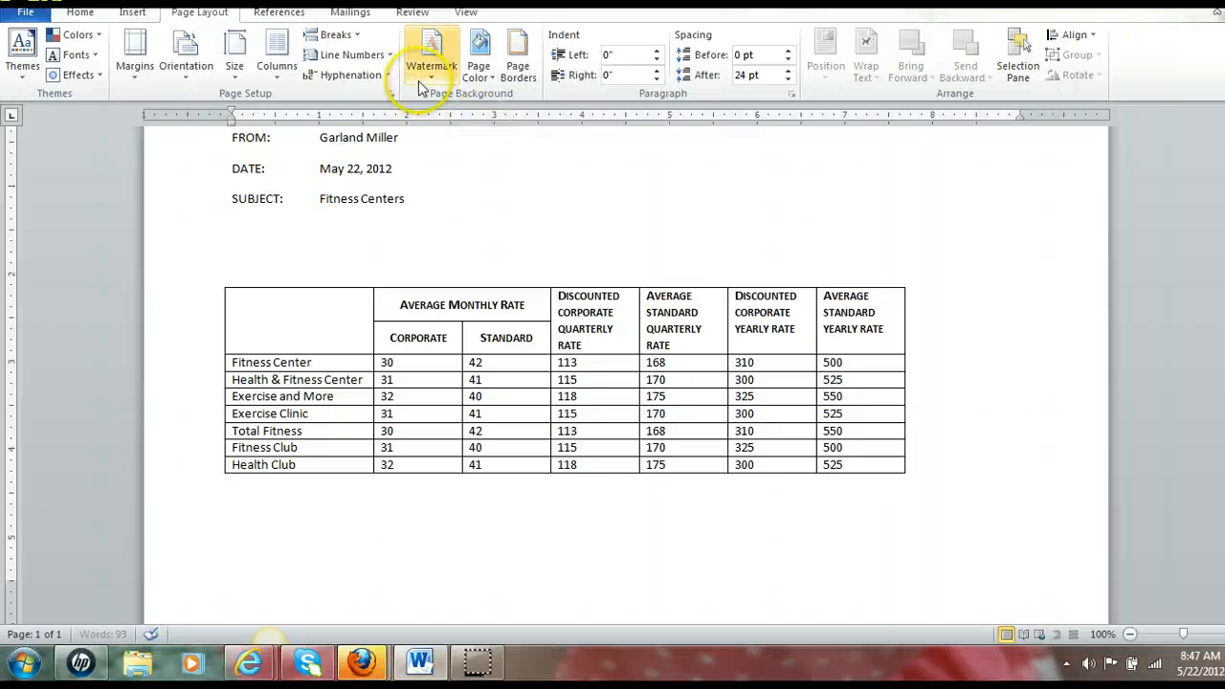
{"action": "left_click", "coordinate": [335, 35]}
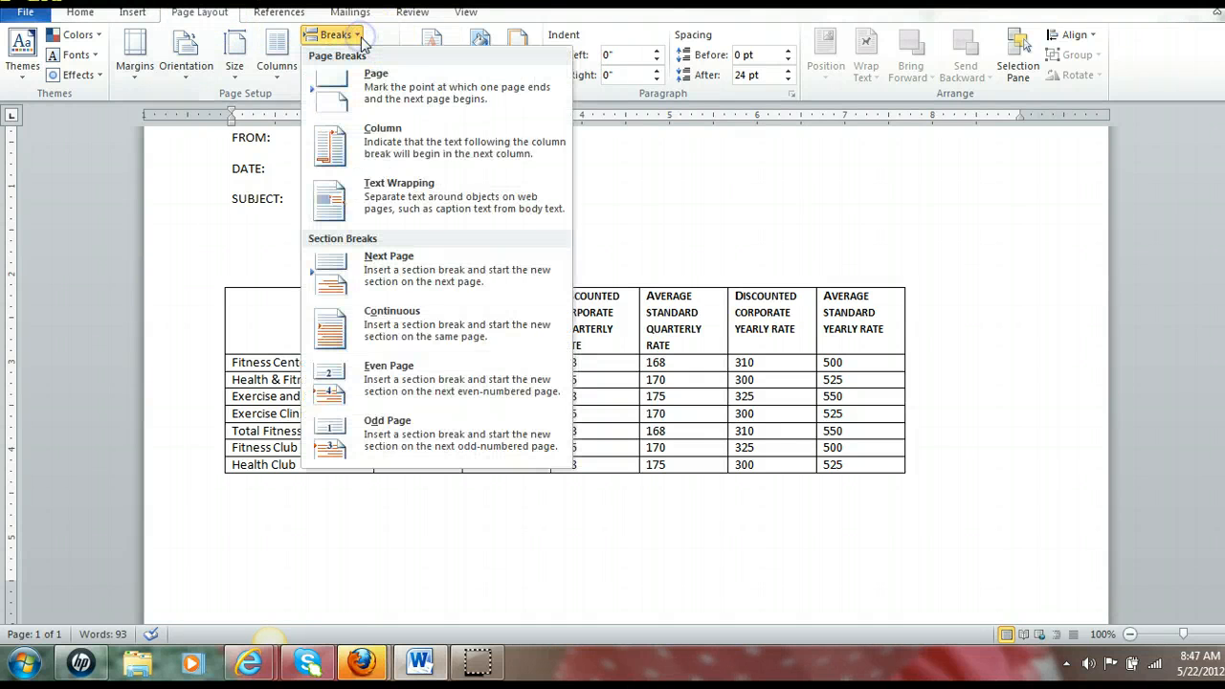
{"action": "left_click", "coordinate": [363, 260]}
{"action": "scroll", "coordinate": [363, 261], "scroll_direction": "down", "scroll_amount": 6}
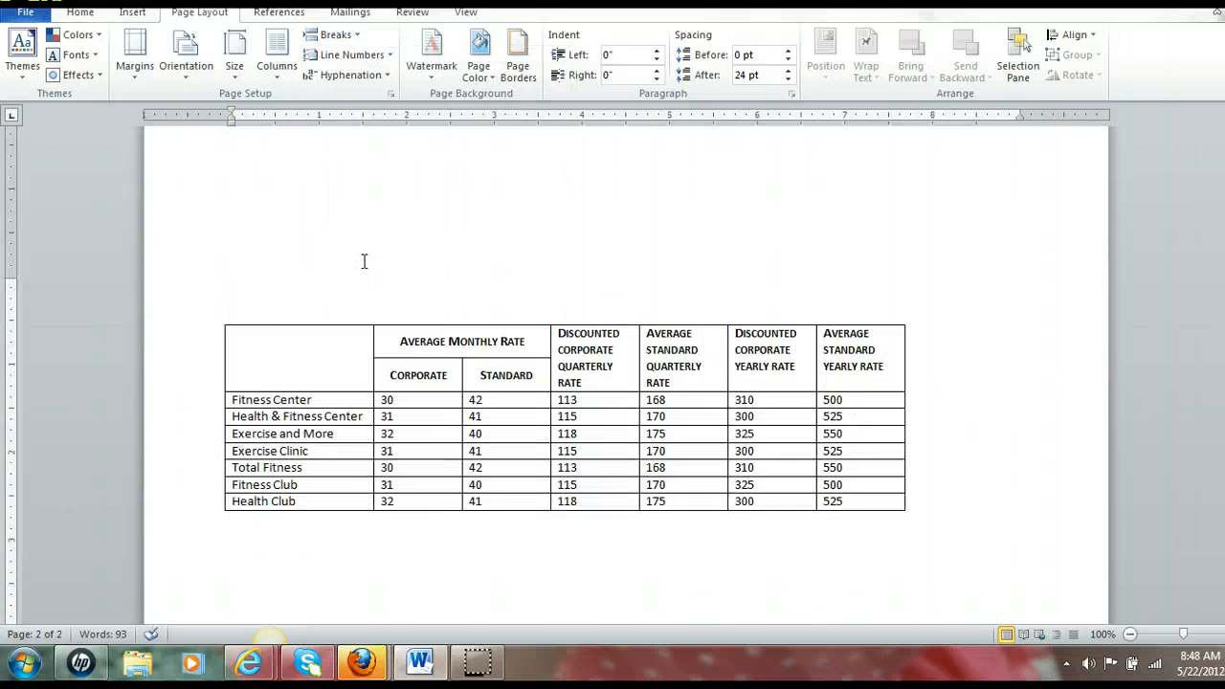
{"action": "scroll", "coordinate": [363, 260], "scroll_direction": "up", "scroll_amount": 12}
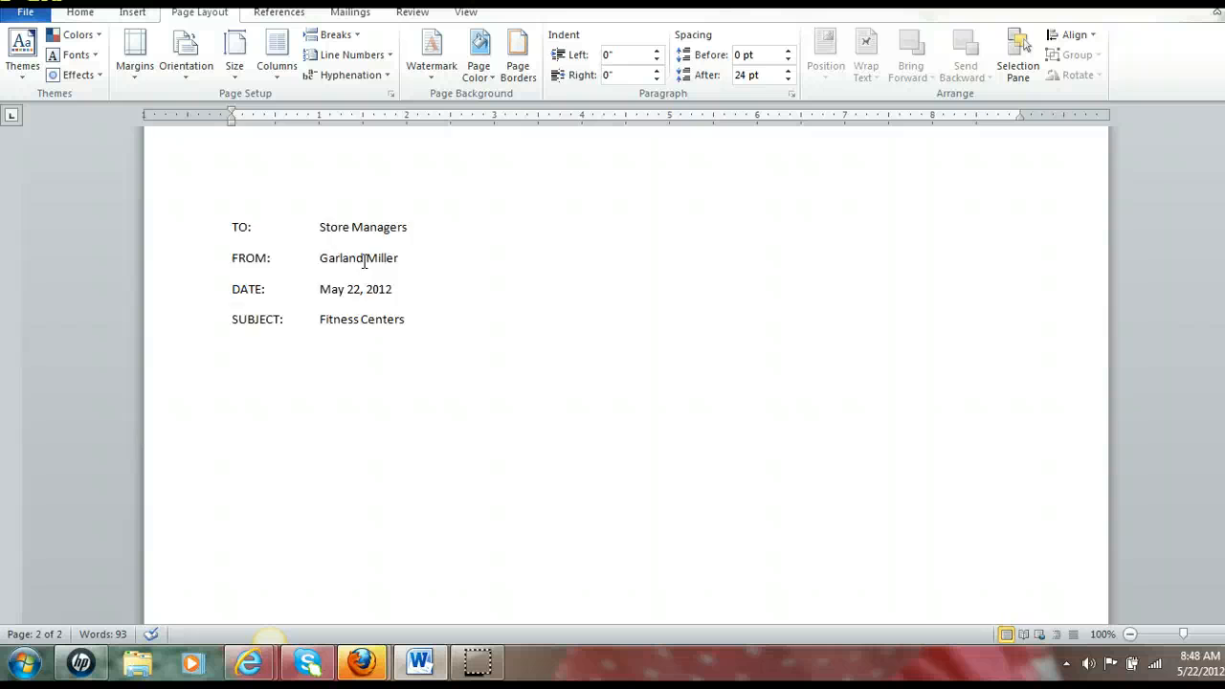
{"action": "scroll", "coordinate": [362, 261], "scroll_direction": "down", "scroll_amount": 8}
{"action": "scroll", "coordinate": [363, 261], "scroll_direction": "down", "scroll_amount": 8}
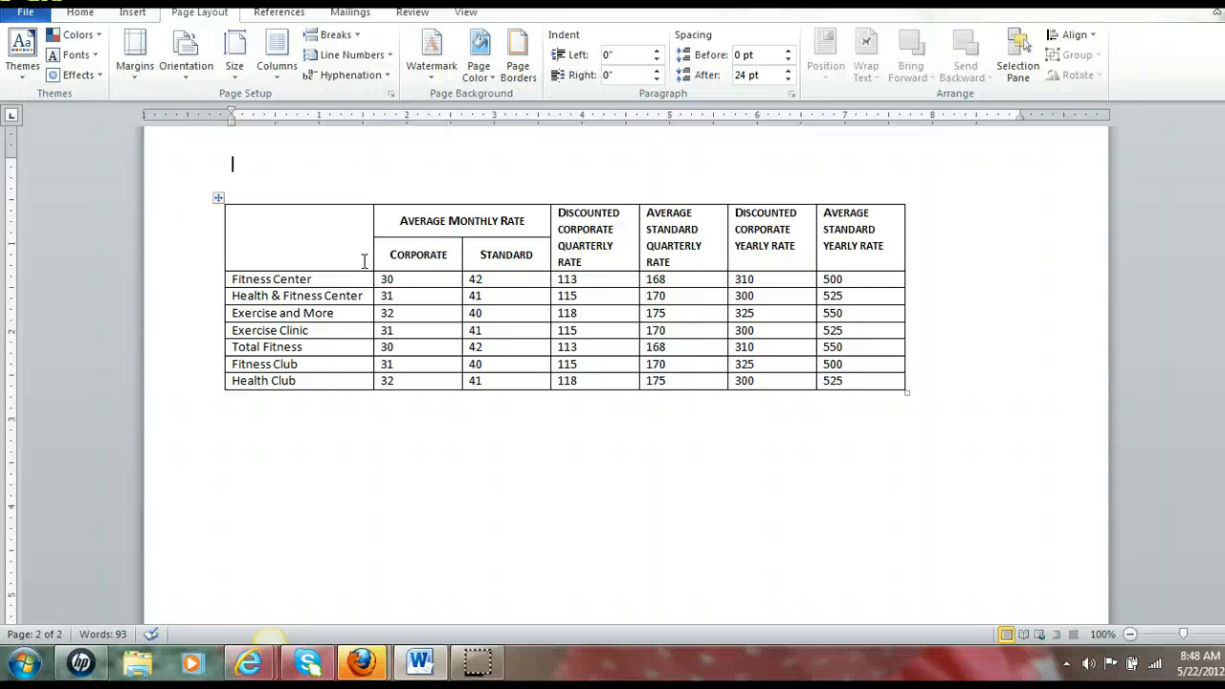
Split the two quarterly rate header cells into 2 columns and 2 rows, merging the cells before the split
{"action": "scroll", "coordinate": [364, 261], "scroll_direction": "up", "scroll_amount": 1}
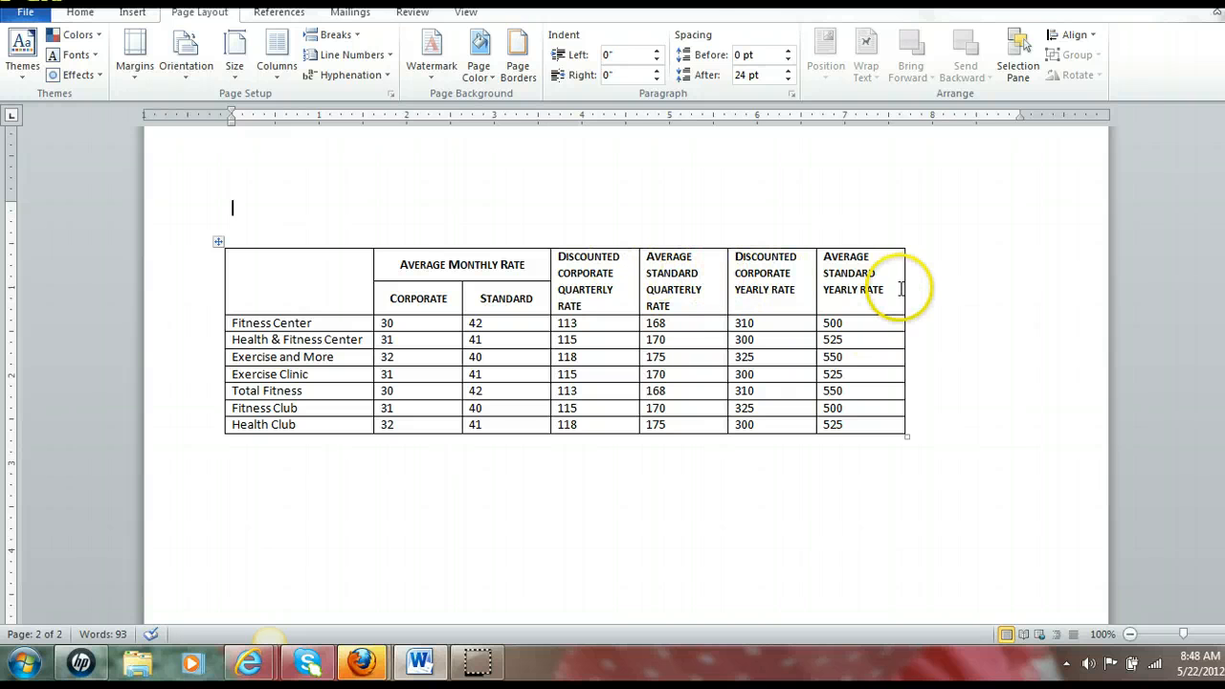
{"action": "scroll", "coordinate": [788, 282], "scroll_direction": "up", "scroll_amount": 3}
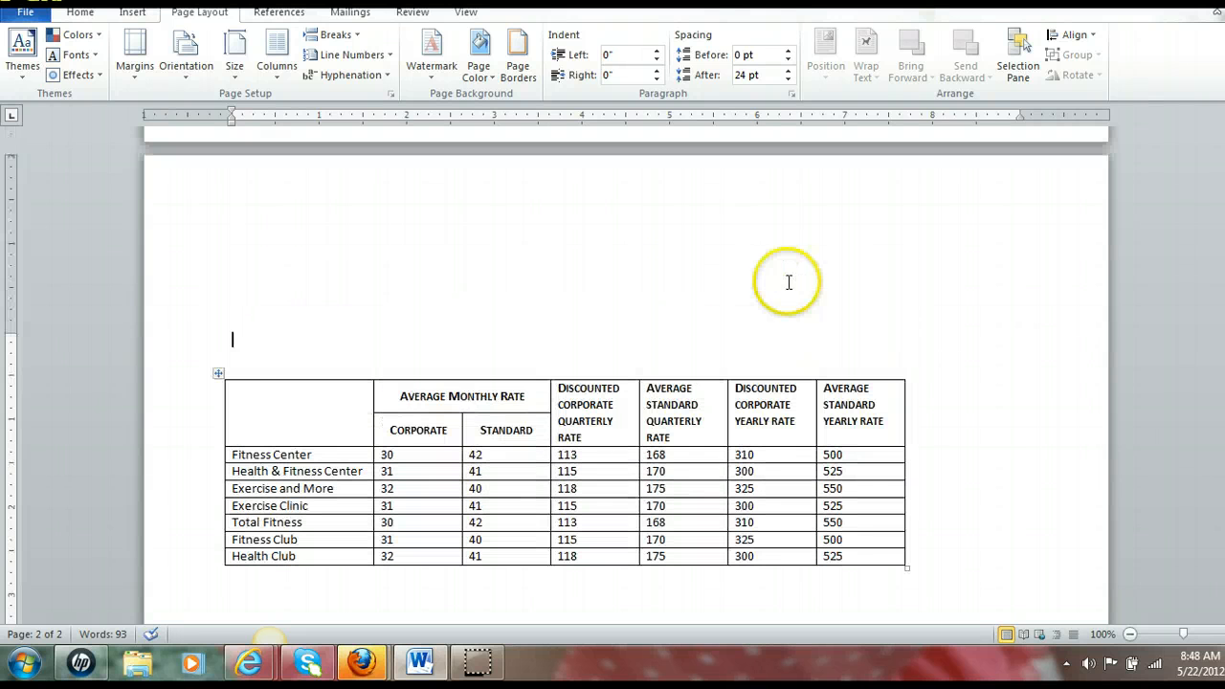
{"action": "left_click_drag", "start_coordinate": [574, 400], "coordinate": [712, 421]}
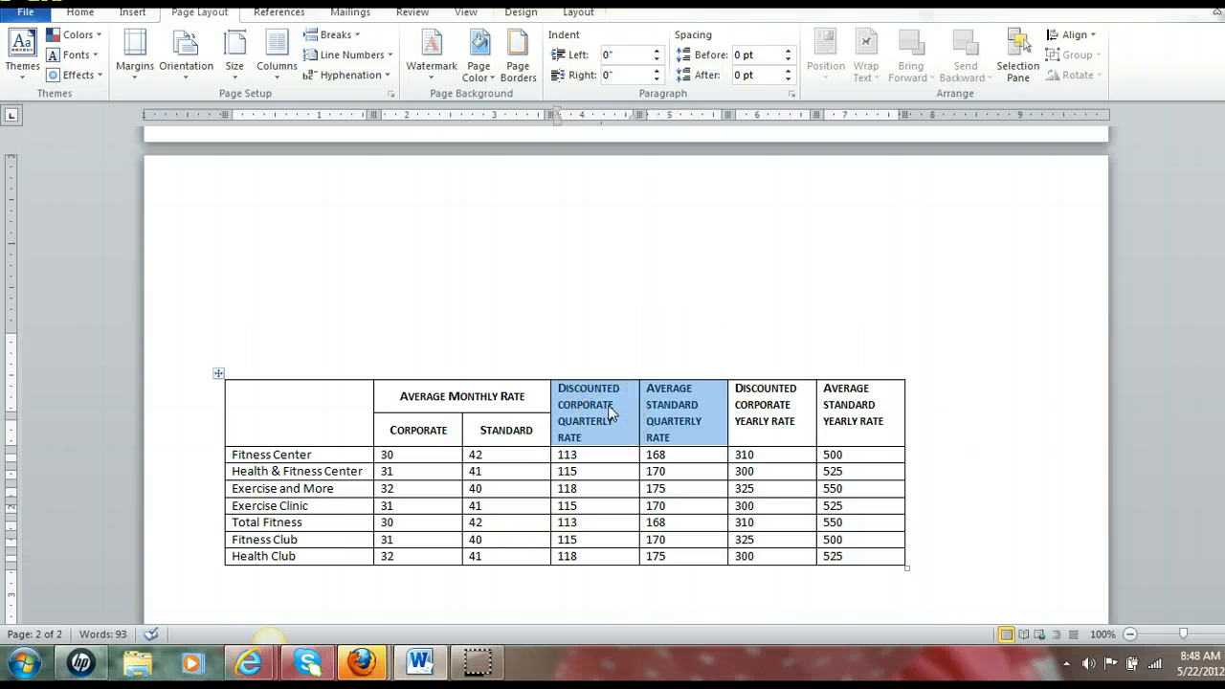
{"action": "left_click", "coordinate": [578, 13]}
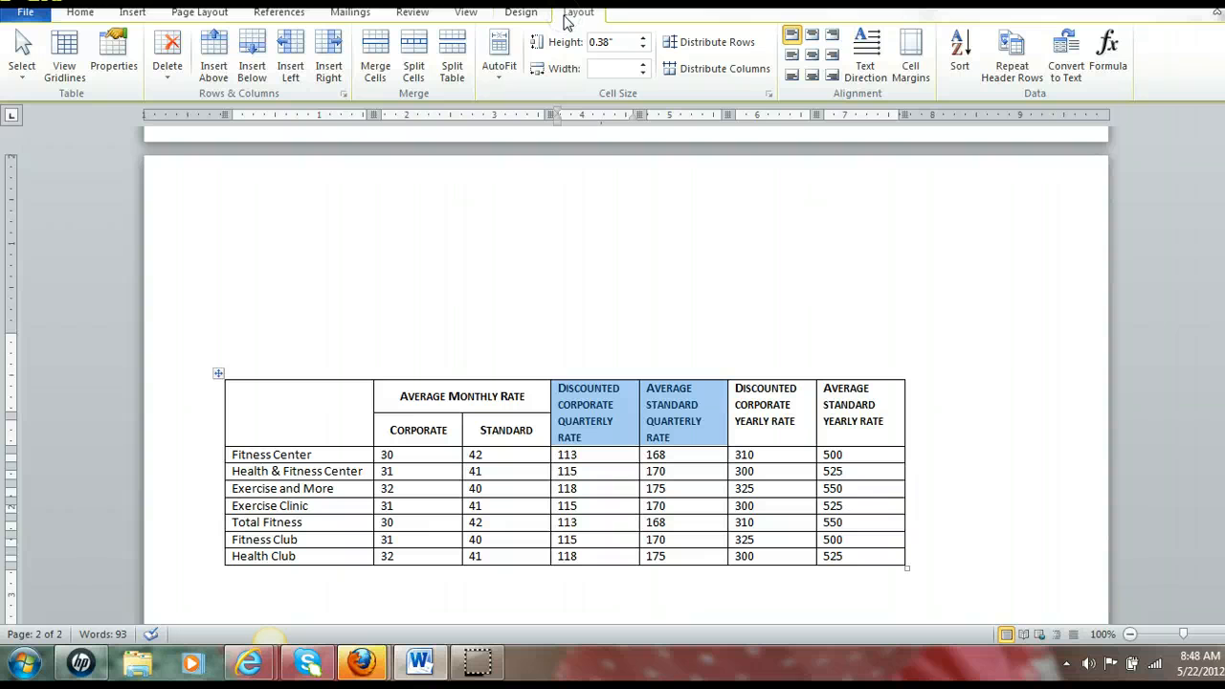
{"action": "left_click", "coordinate": [413, 82]}
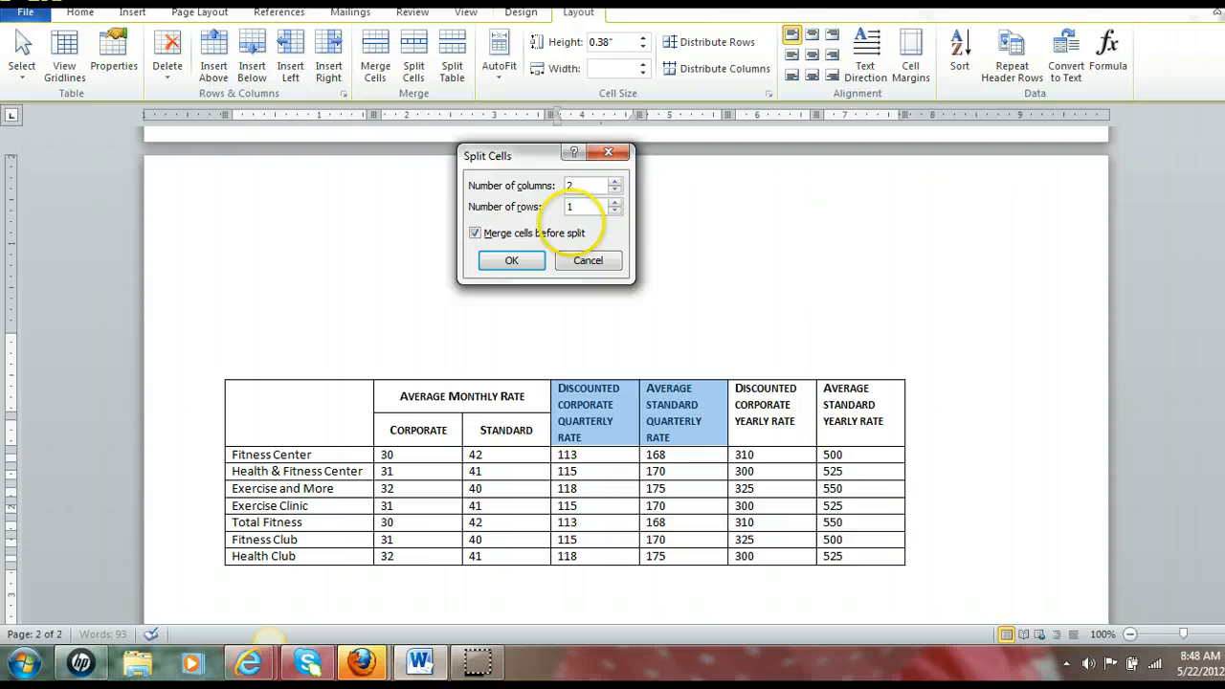
{"action": "left_click", "coordinate": [572, 206]}
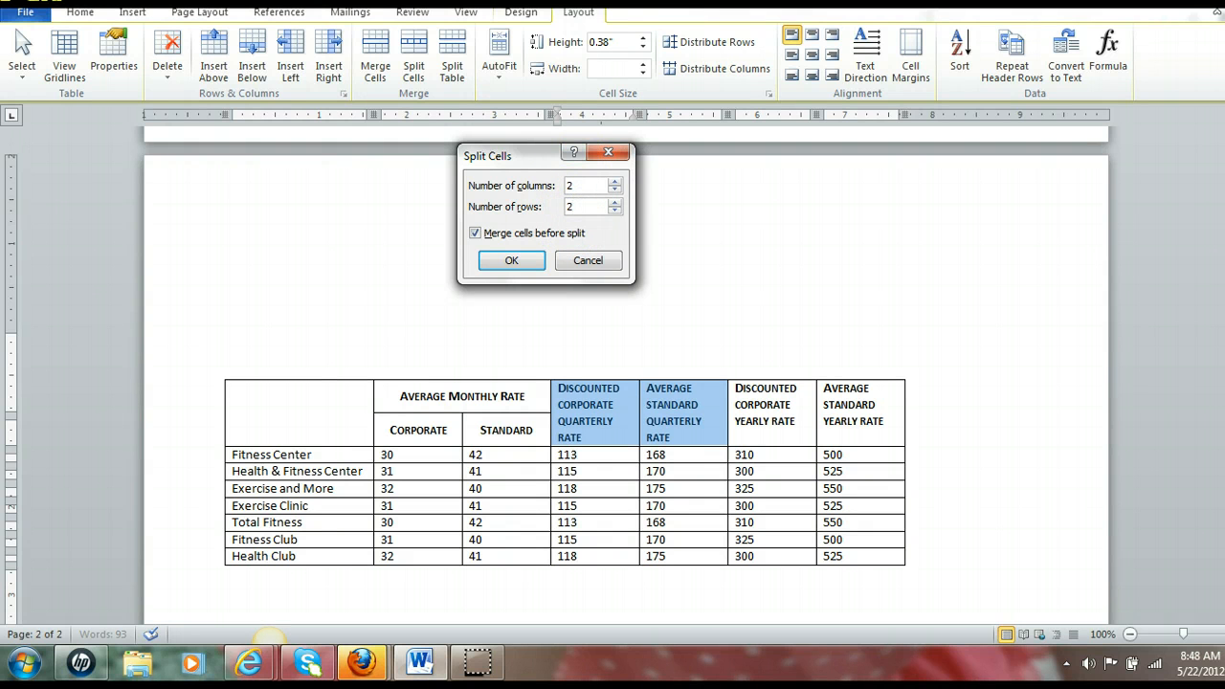
{"action": "left_click", "coordinate": [509, 264]}
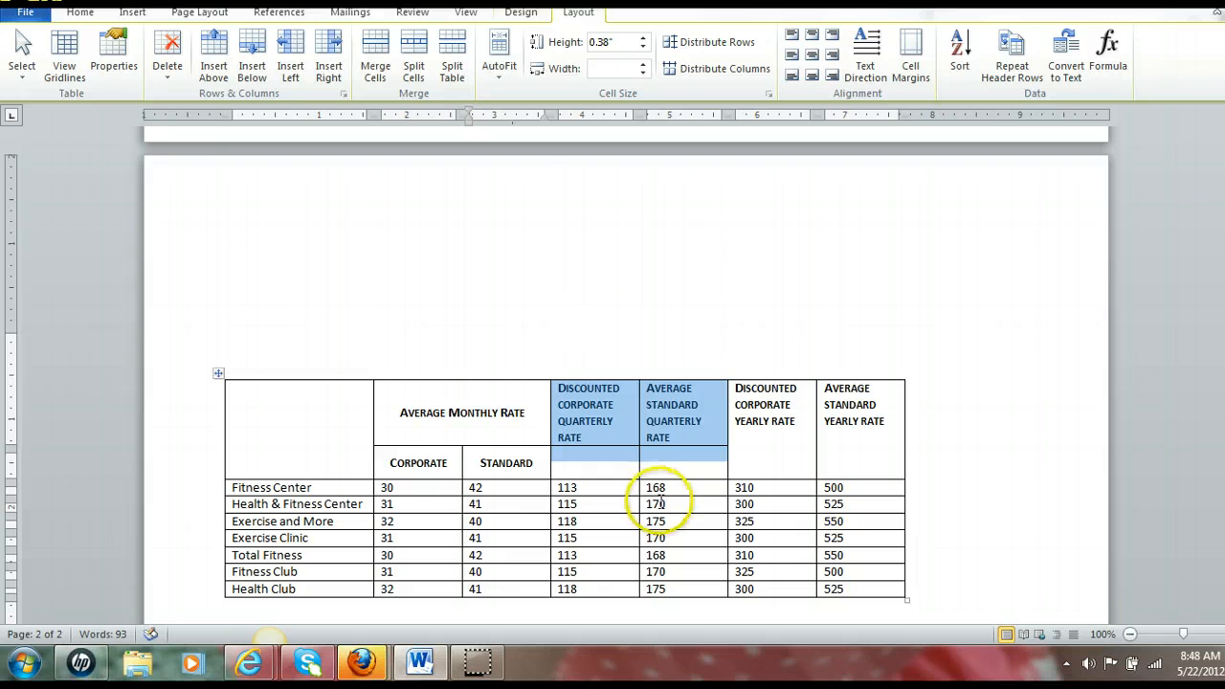
Merge the two upper quarterly rate header cells into one cell spanning both quarterly columns
{"action": "left_click", "coordinate": [569, 397]}
{"action": "left_click_drag", "start_coordinate": [560, 389], "coordinate": [683, 413]}
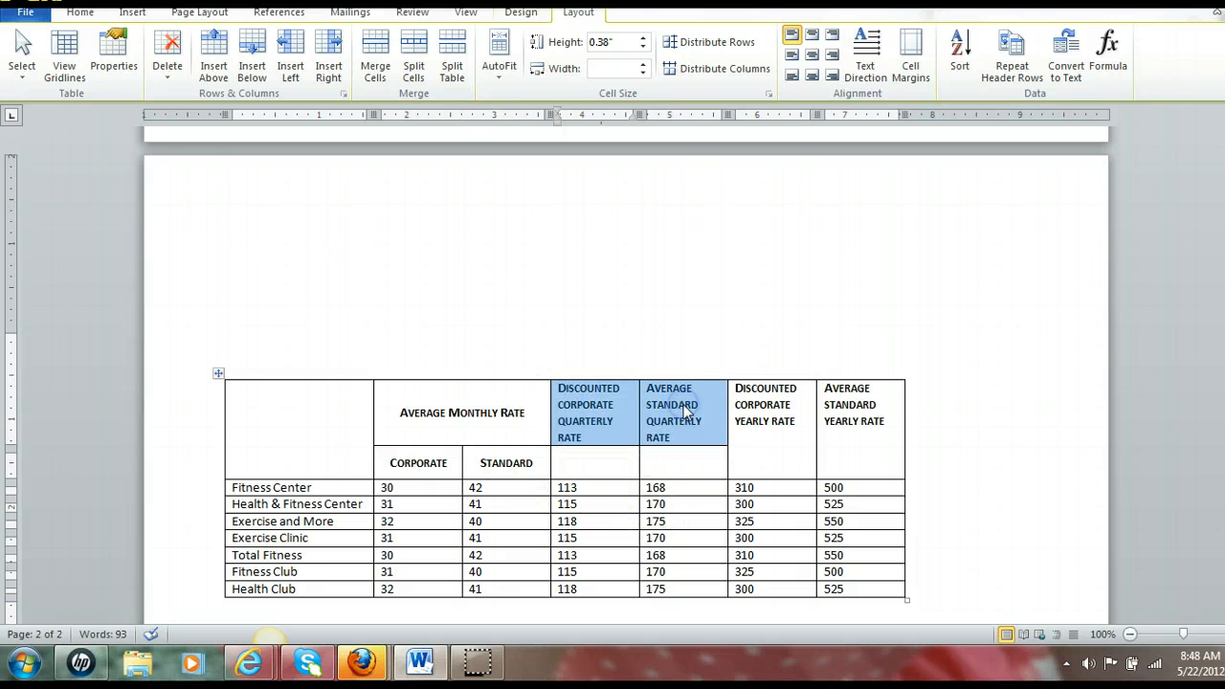
{"action": "right_click", "coordinate": [685, 411]}
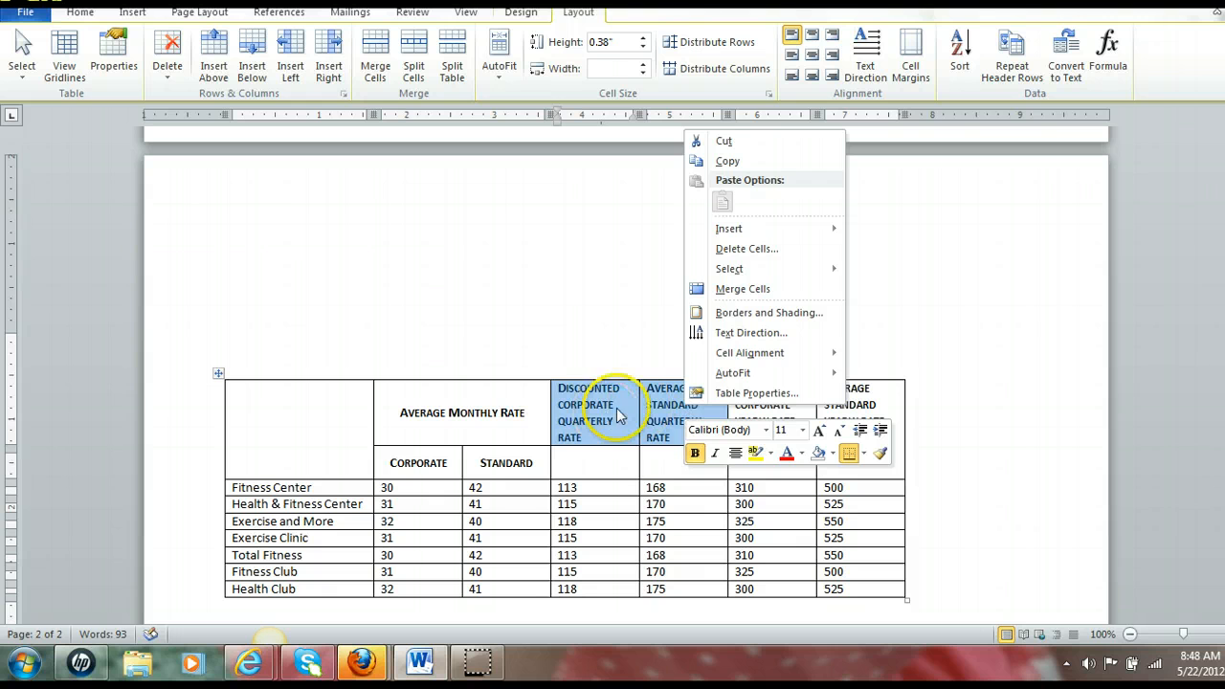
{"action": "left_click", "coordinate": [747, 289]}
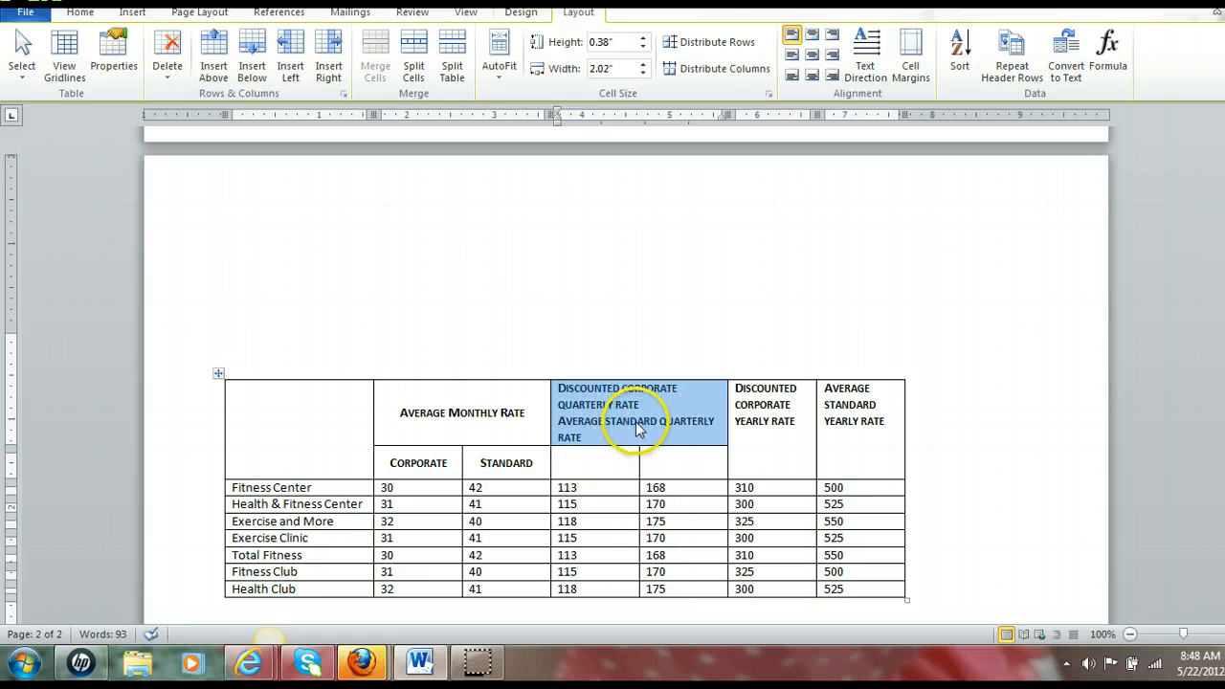
Trim the merged header text to read Average Quarterly Rate, deleting the word Standard and the Discounted Corporate Quarterly Rate line
{"action": "left_click", "coordinate": [653, 422]}
{"action": "key", "text": "BackSpace"}
{"action": "key", "text": "BackSpace"}
{"action": "key", "text": "BackSpace"}
{"action": "key", "text": "BackSpace"}
{"action": "key", "text": "BackSpace"}
{"action": "key", "text": "BackSpace"}
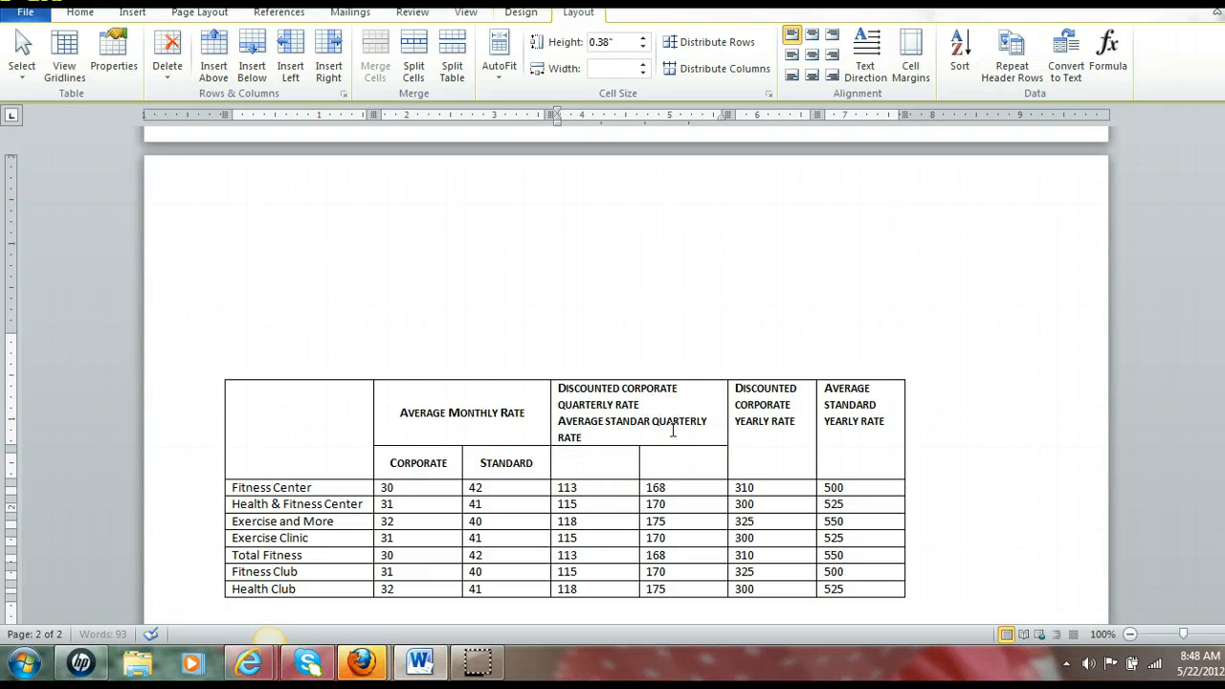
{"action": "key", "text": "BackSpace"}
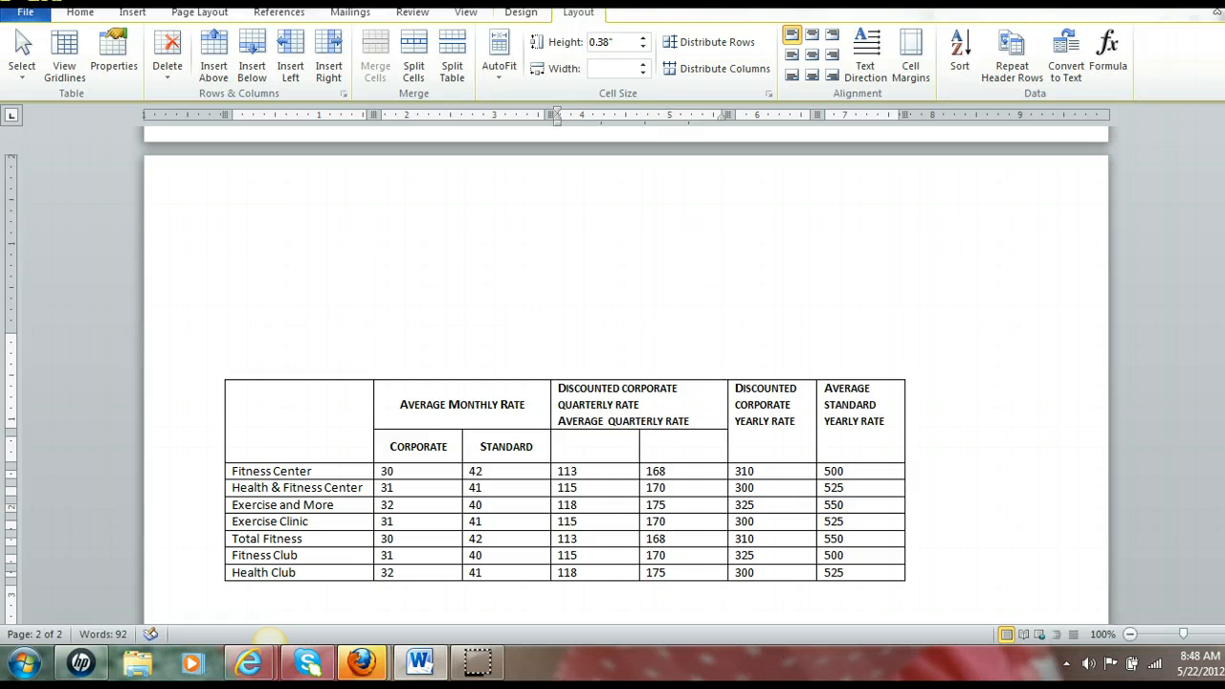
{"action": "triple_click", "coordinate": [556, 390]}
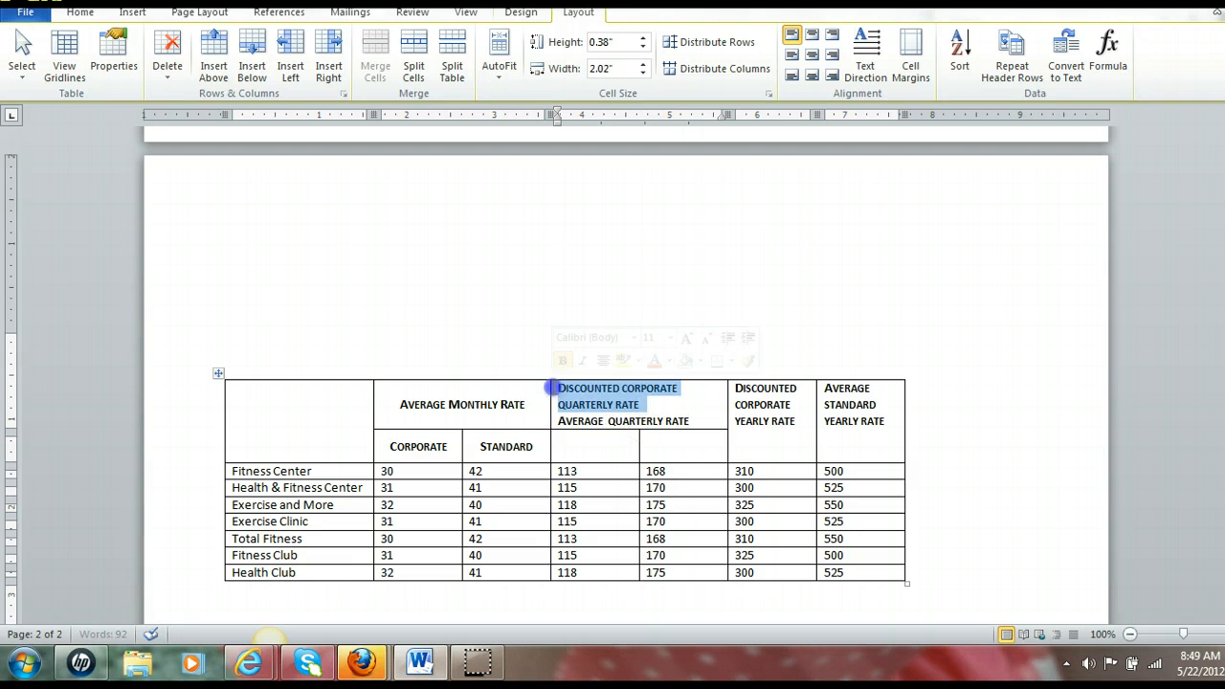
{"action": "key", "text": "Delete"}
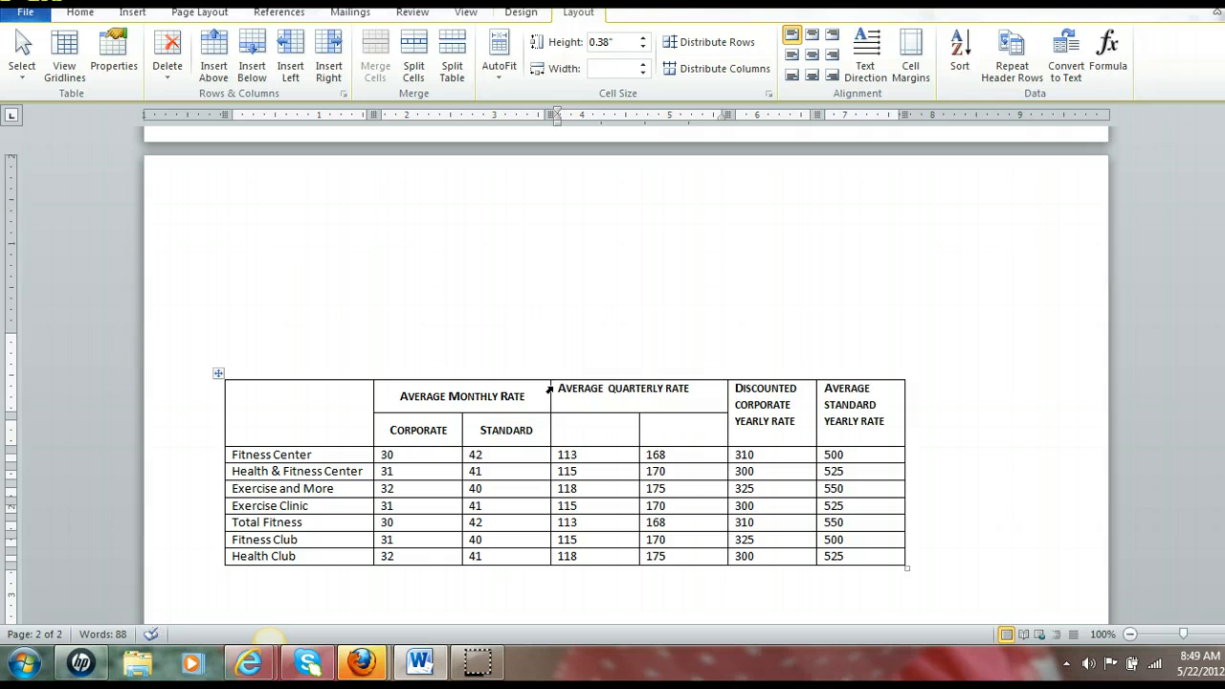
{"action": "left_click", "coordinate": [608, 388]}
{"action": "key", "text": "BackSpace"}
Copy the Corporate and Standard subheadings from the monthly columns into the two empty cells under Average Quarterly Rate
{"action": "left_click", "coordinate": [607, 424]}
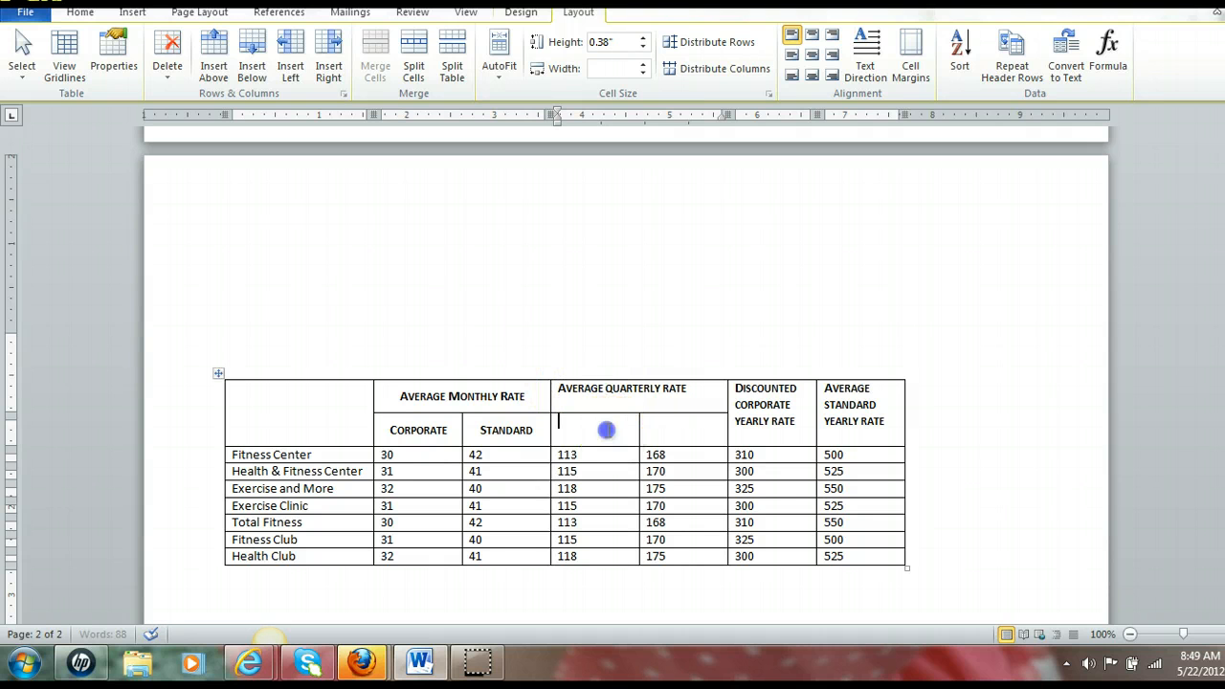
{"action": "left_click_drag", "start_coordinate": [457, 429], "coordinate": [419, 430]}
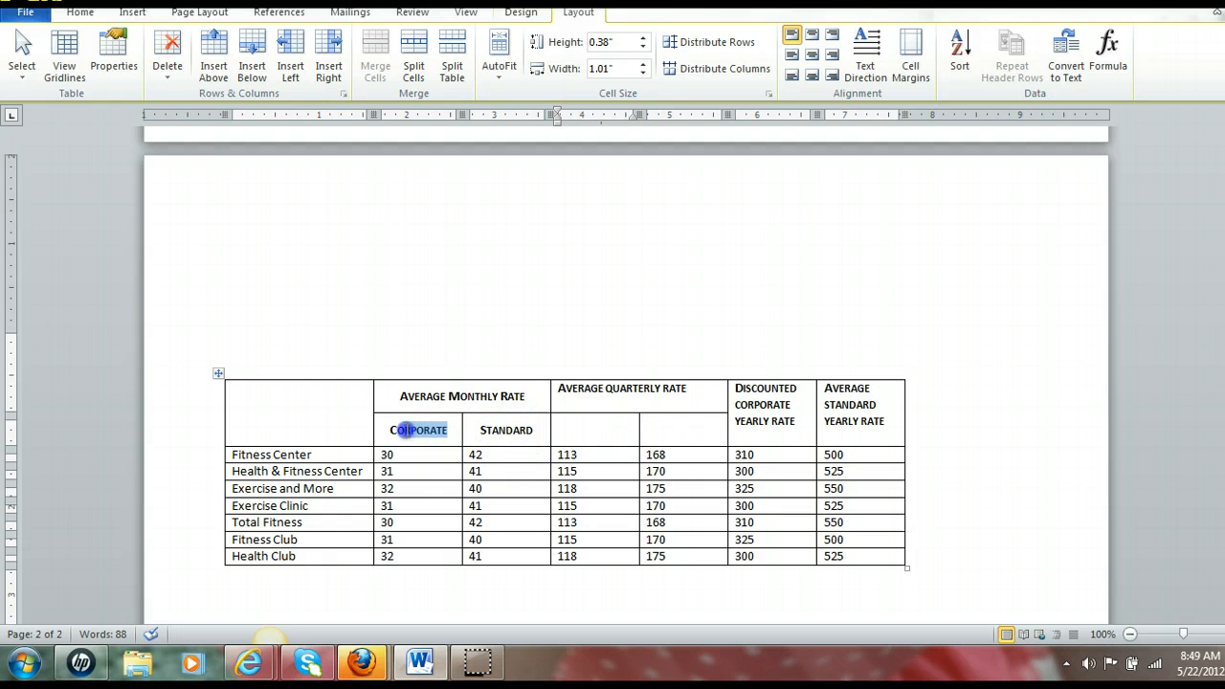
{"action": "left_click", "coordinate": [591, 432]}
{"action": "key", "text": "ctrl+v"}
{"action": "left_click_drag", "start_coordinate": [533, 431], "coordinate": [479, 432]}
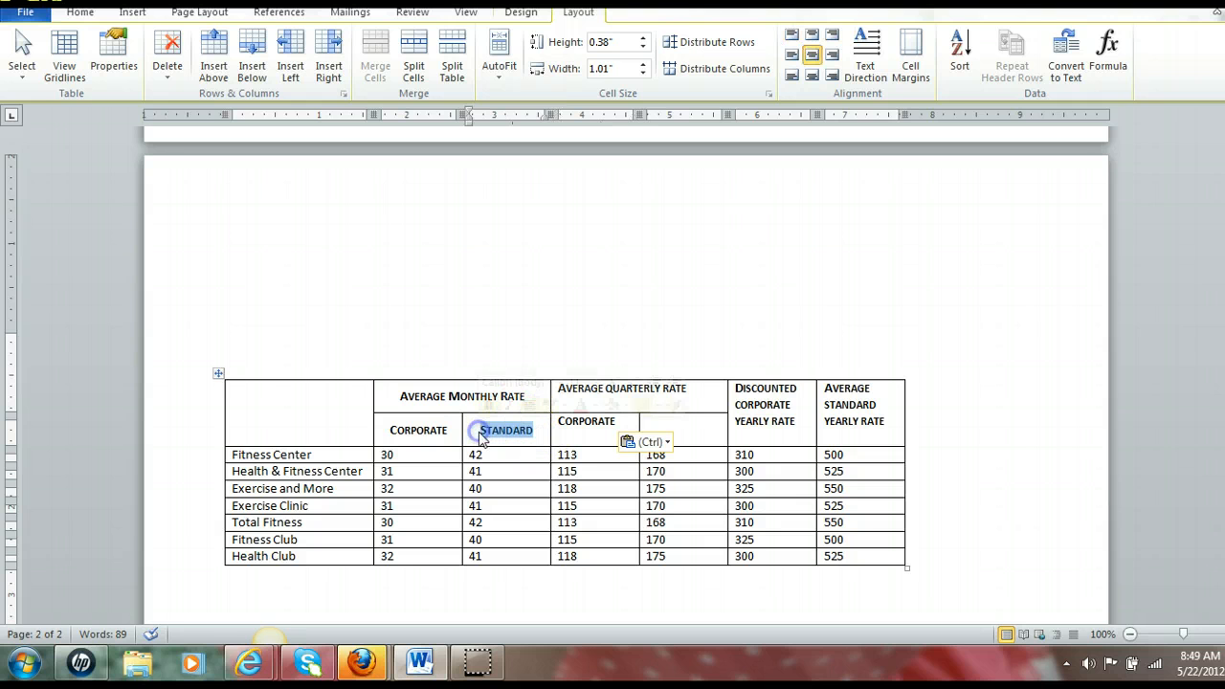
{"action": "left_click", "coordinate": [670, 425]}
{"action": "key", "text": "ctrl+v"}
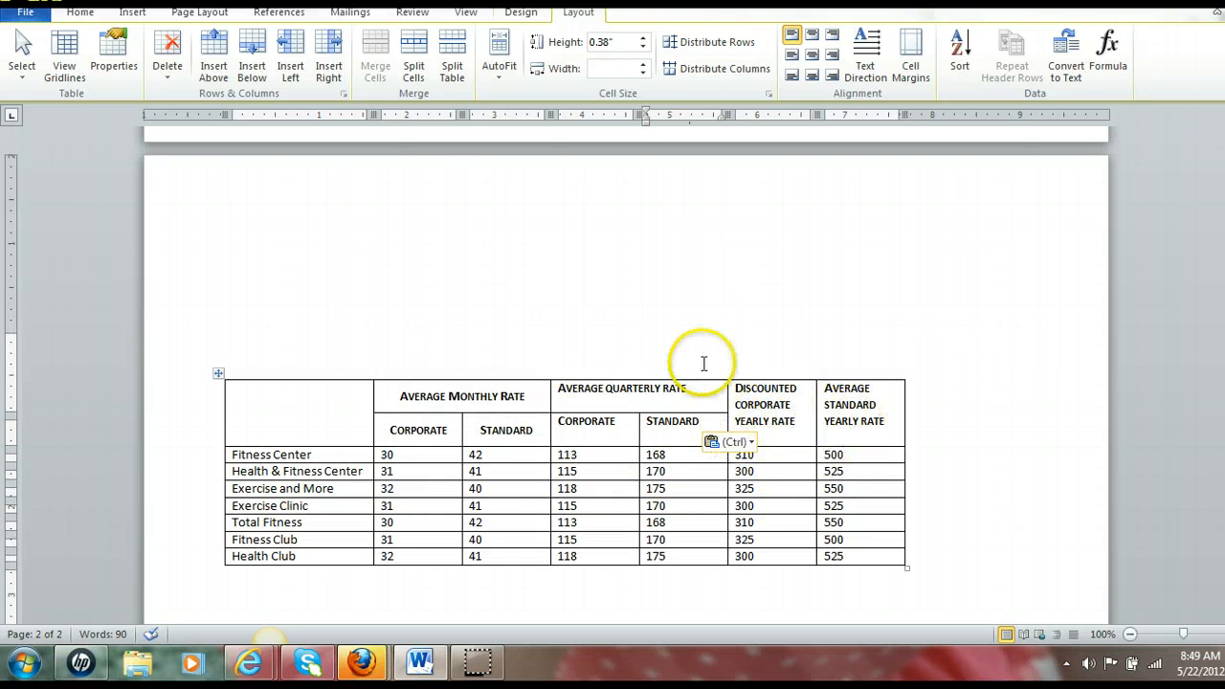
Apply a Grid border setting with a ½ pt double-line style to the entire rate table on page 2
{"action": "scroll", "coordinate": [703, 364], "scroll_direction": "down", "scroll_amount": 2}
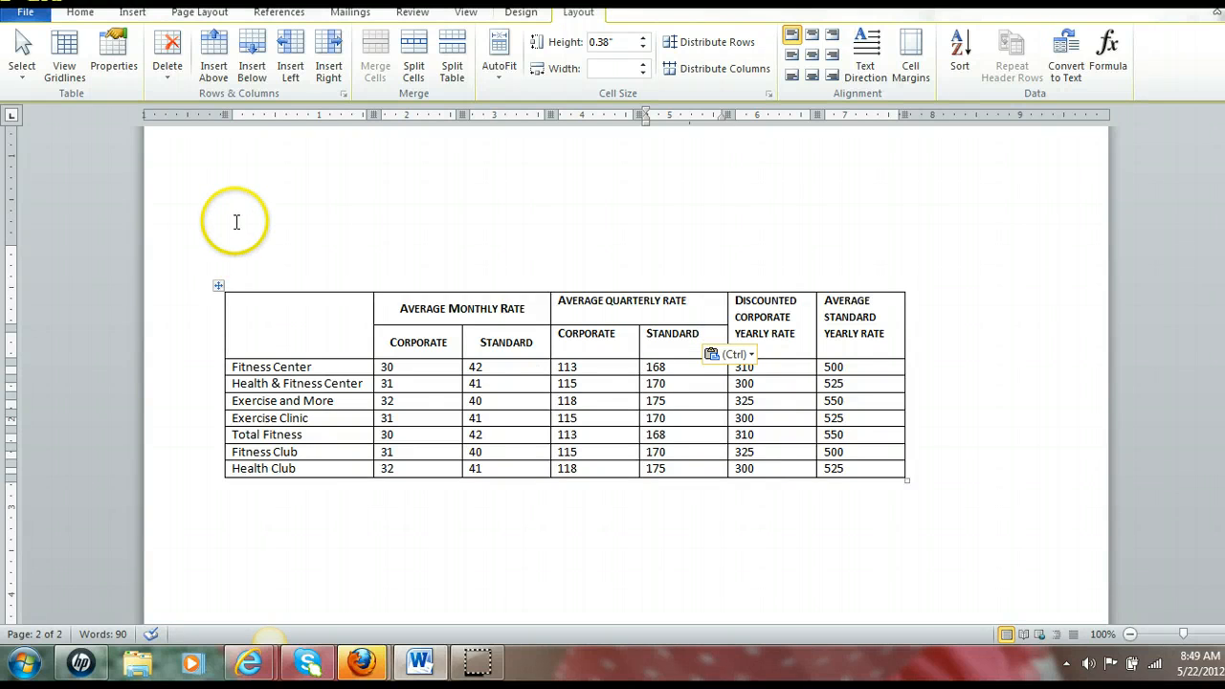
{"action": "scroll", "coordinate": [239, 219], "scroll_direction": "up", "scroll_amount": 2}
{"action": "mouse_move", "coordinate": [381, 446]}
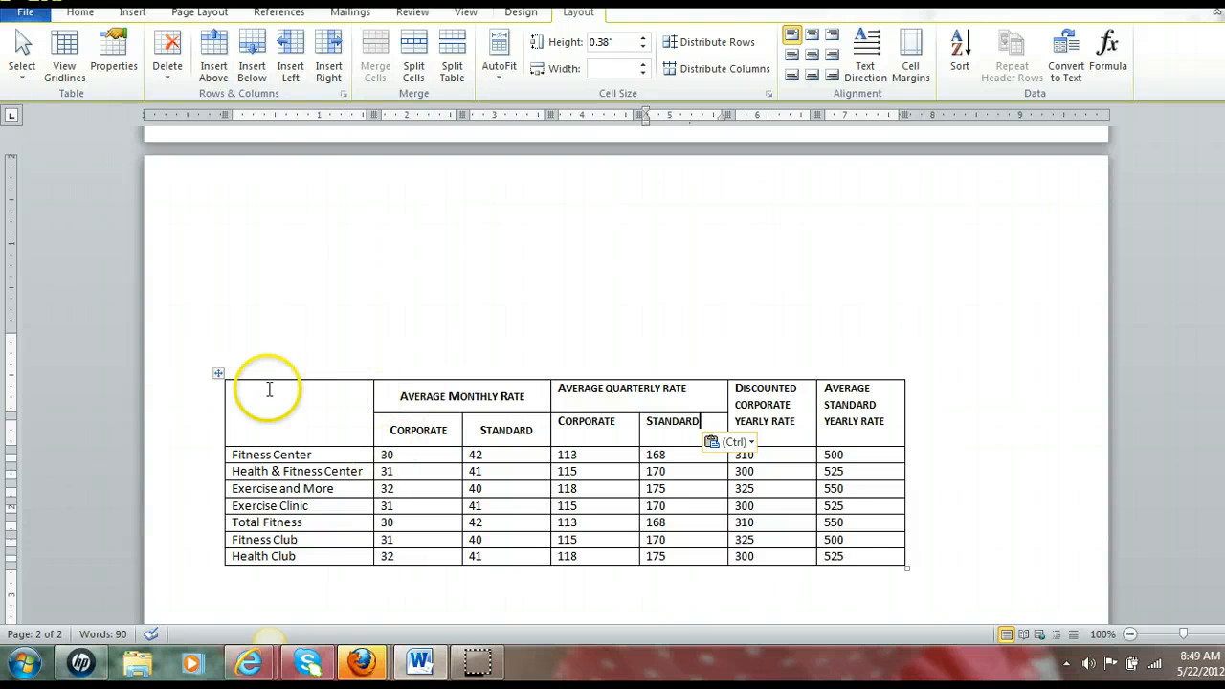
{"action": "left_click", "coordinate": [218, 375]}
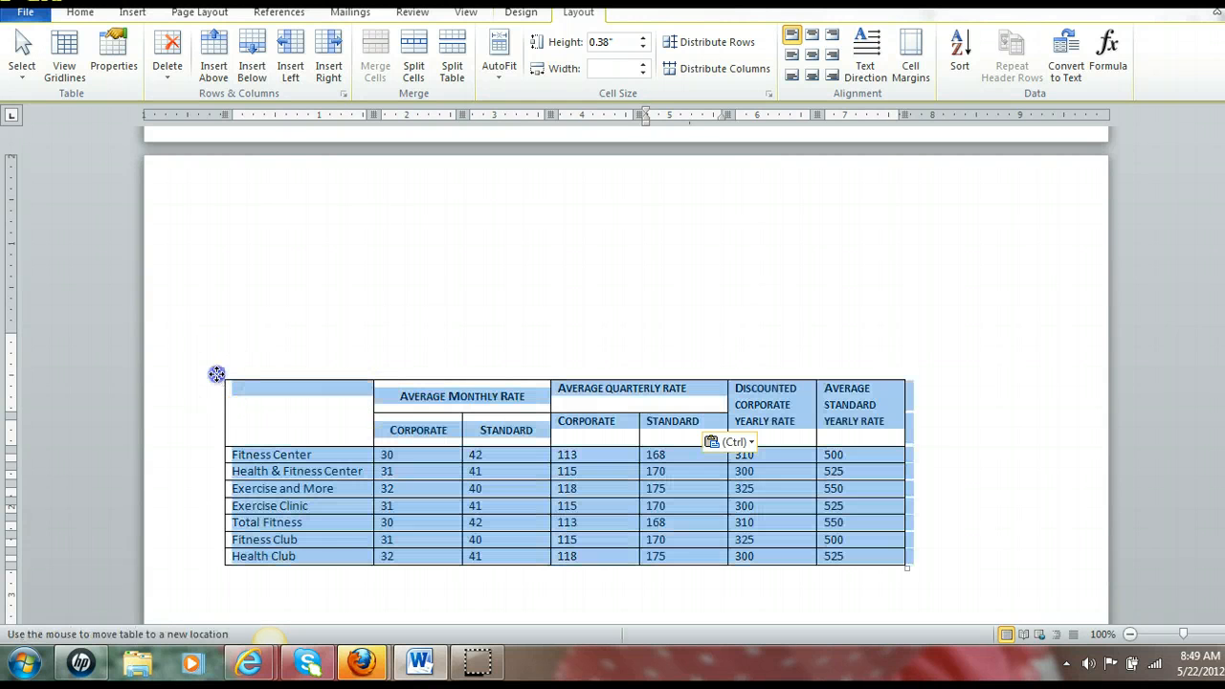
{"action": "left_click", "coordinate": [80, 14]}
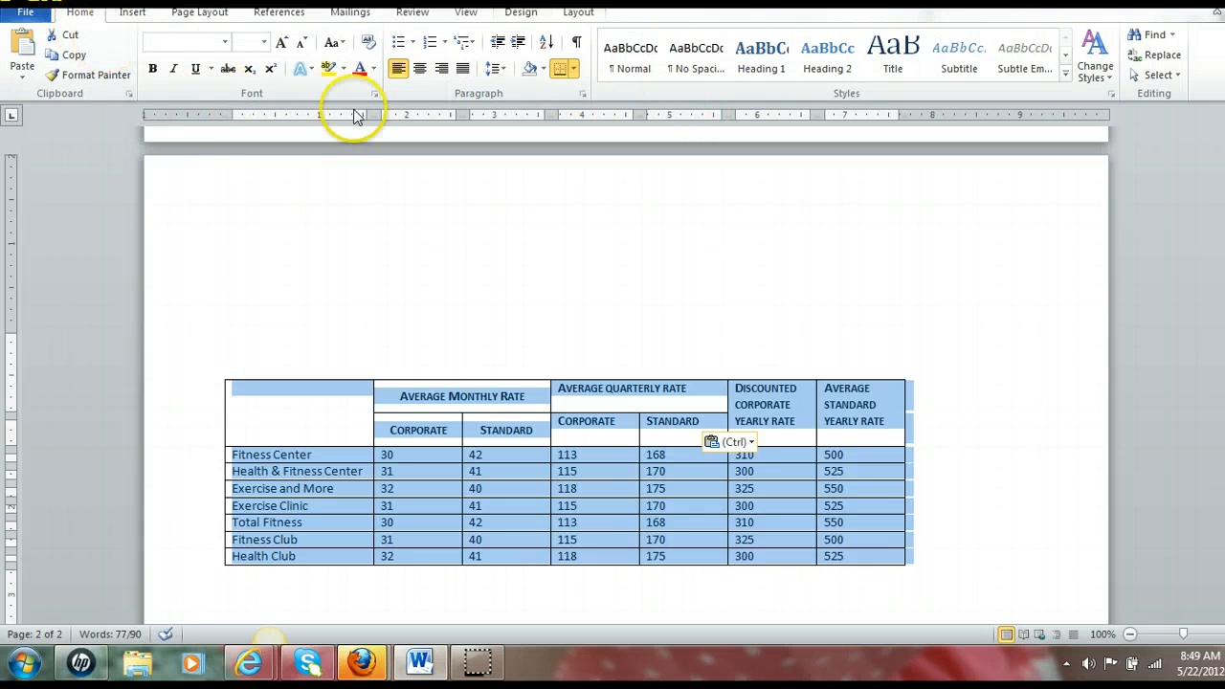
{"action": "left_click", "coordinate": [572, 69]}
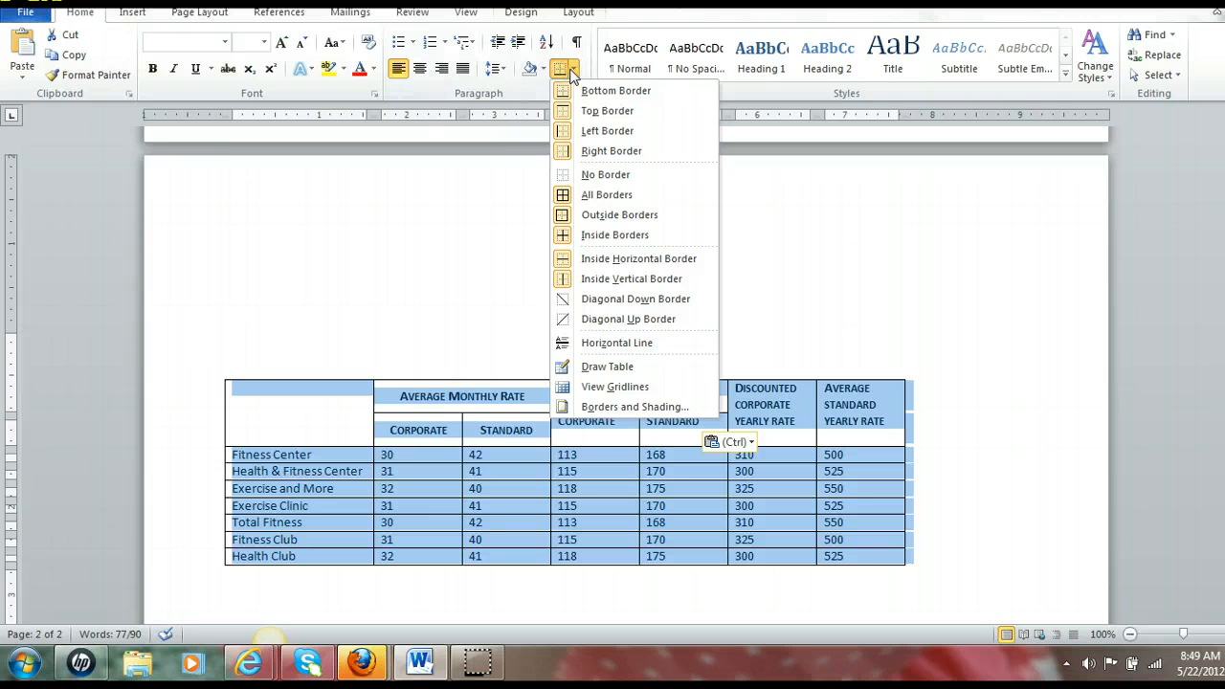
{"action": "left_click", "coordinate": [609, 408]}
{"action": "left_click", "coordinate": [418, 333]}
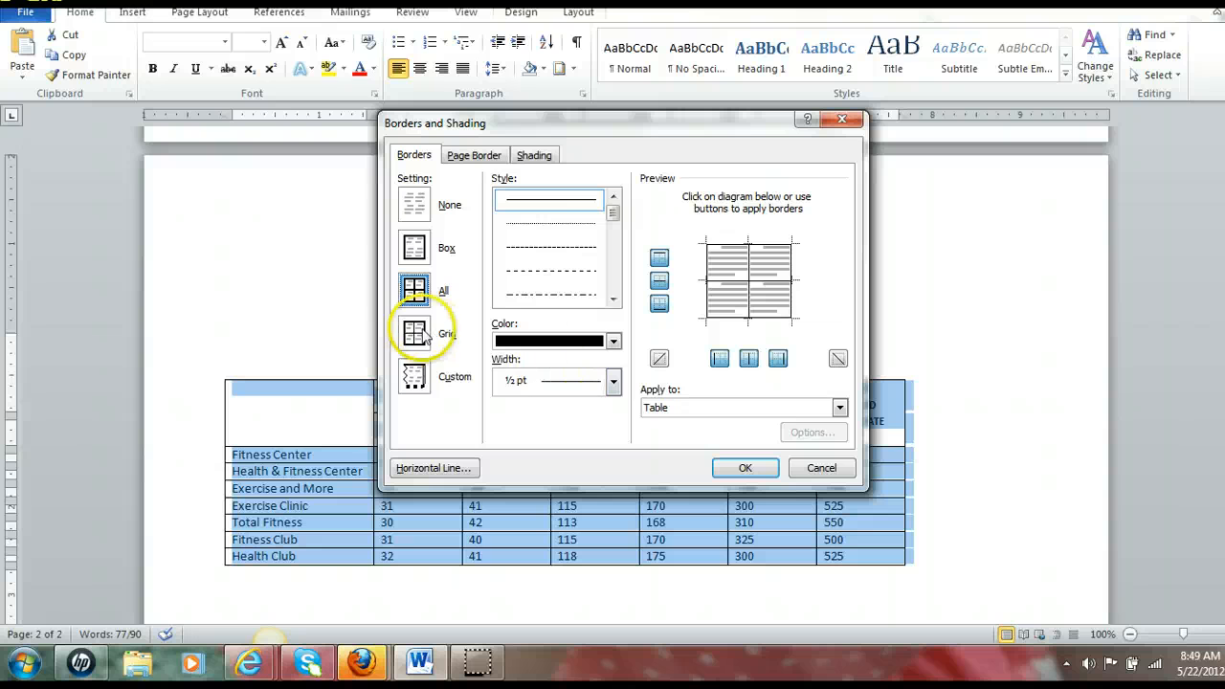
{"action": "left_click", "coordinate": [614, 298]}
{"action": "left_click", "coordinate": [614, 299]}
{"action": "left_click", "coordinate": [549, 272]}
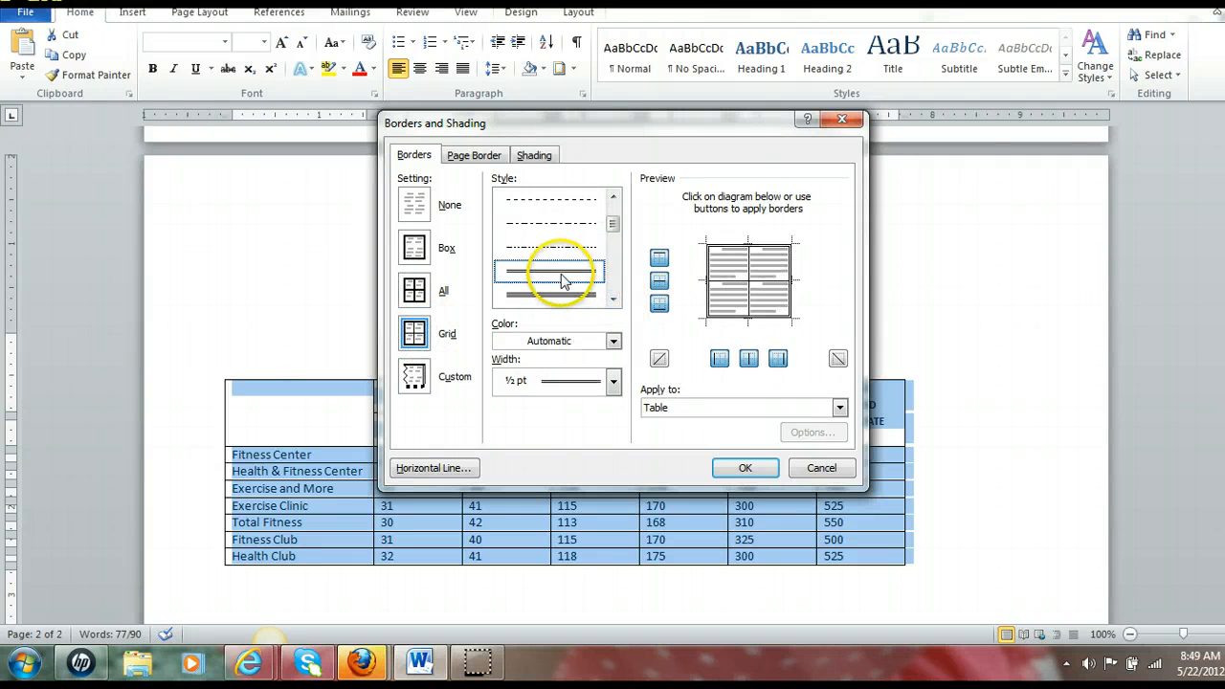
{"action": "left_click", "coordinate": [743, 468]}
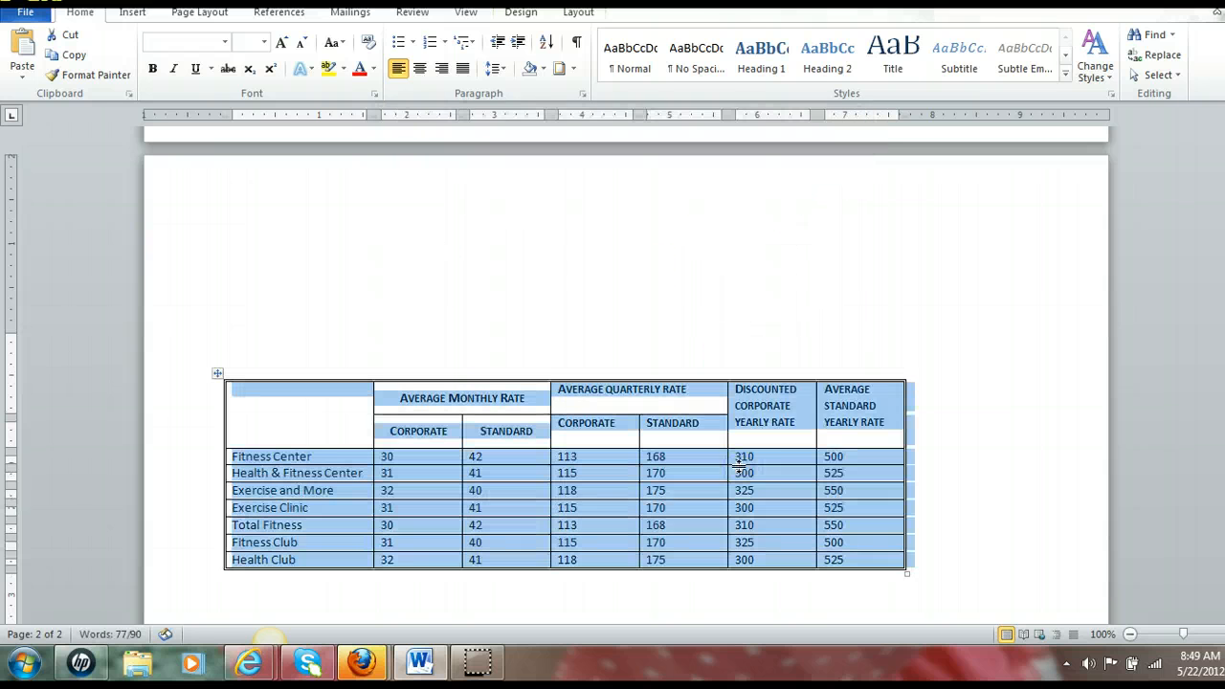
{"action": "left_click", "coordinate": [811, 294]}
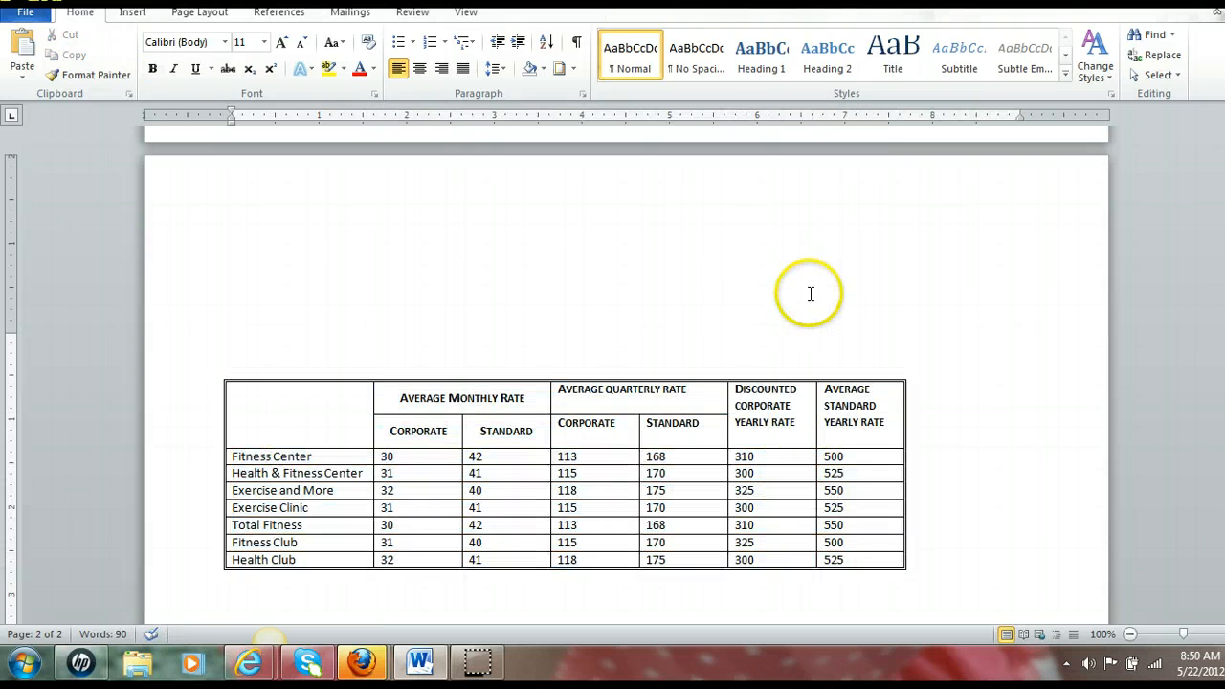
{"action": "scroll", "coordinate": [811, 294], "scroll_direction": "down", "scroll_amount": 5}
{"action": "scroll", "coordinate": [811, 294], "scroll_direction": "up", "scroll_amount": 15}
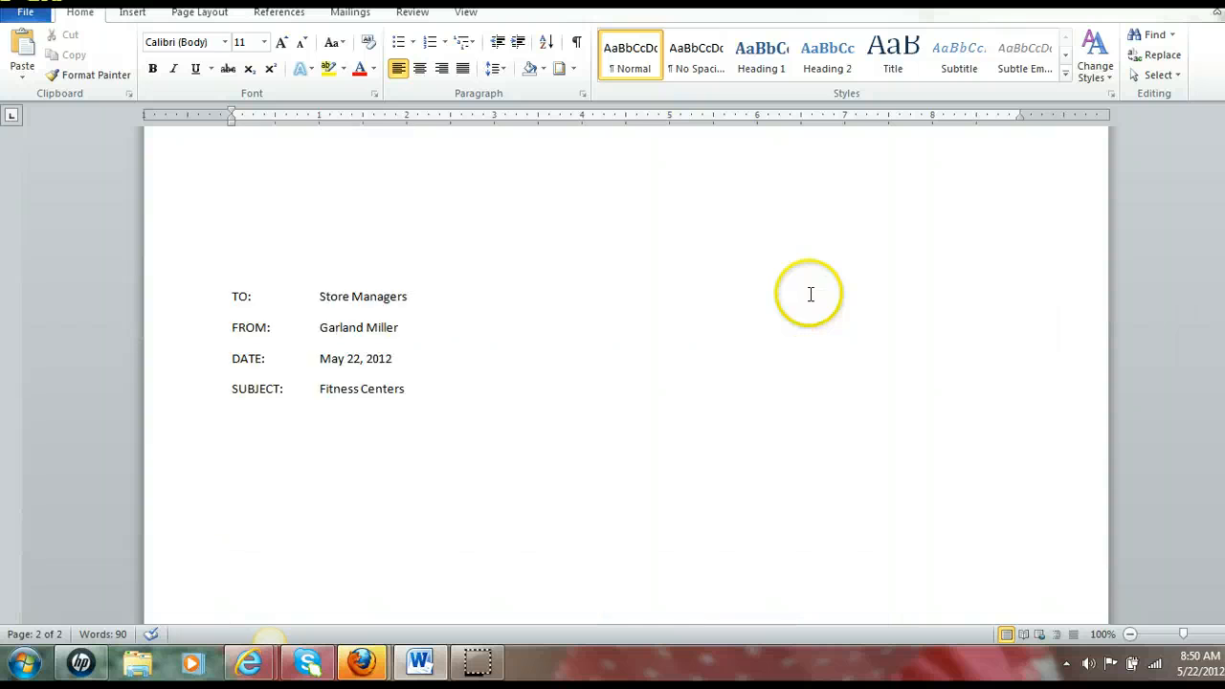
{"action": "scroll", "coordinate": [810, 294], "scroll_direction": "down", "scroll_amount": 10}
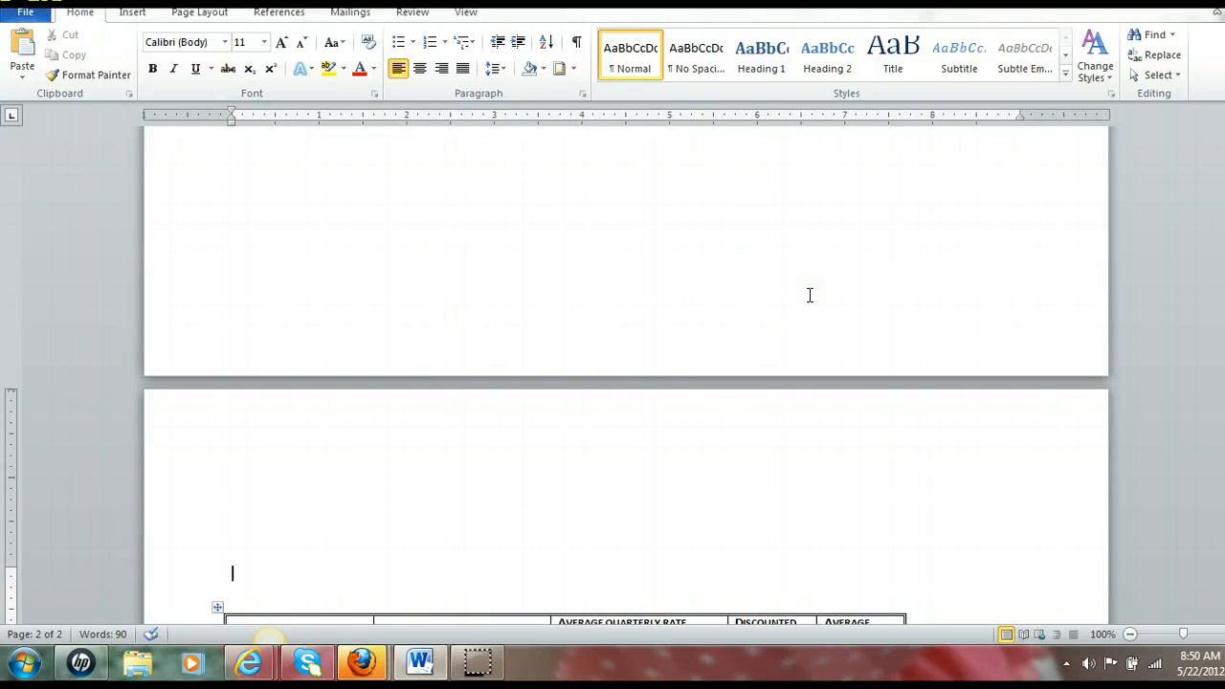
{"action": "scroll", "coordinate": [809, 295], "scroll_direction": "down", "scroll_amount": 5}
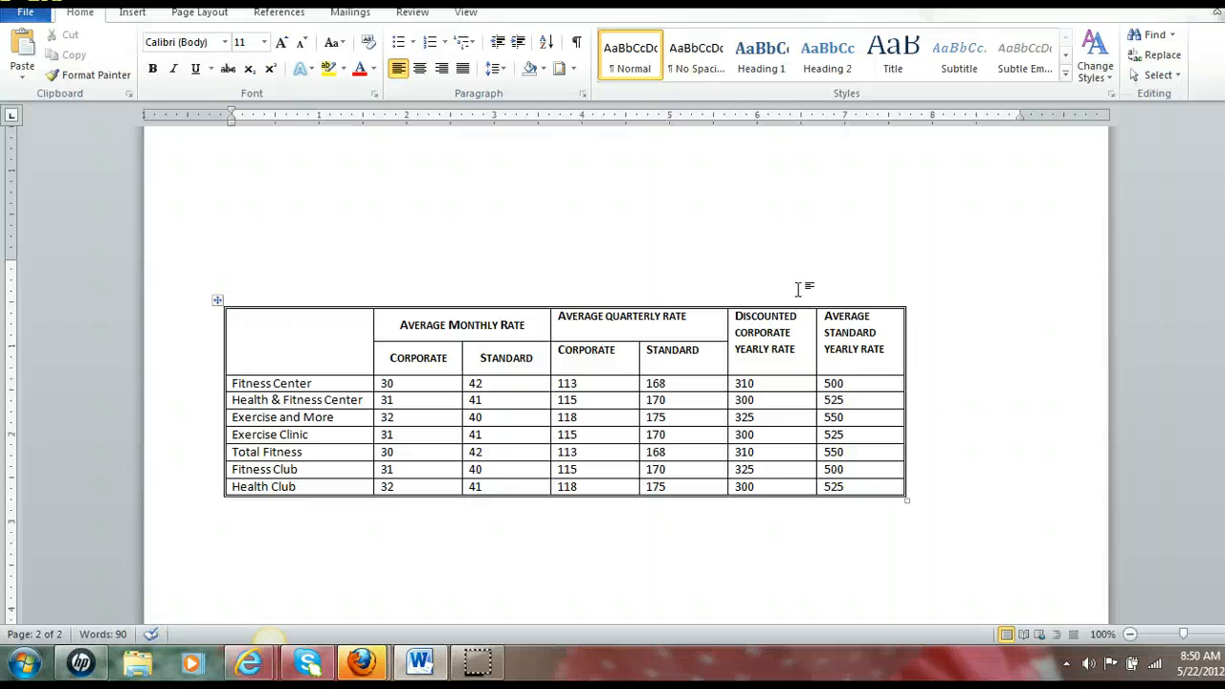
{"action": "scroll", "coordinate": [450, 299], "scroll_direction": "down", "scroll_amount": 3}
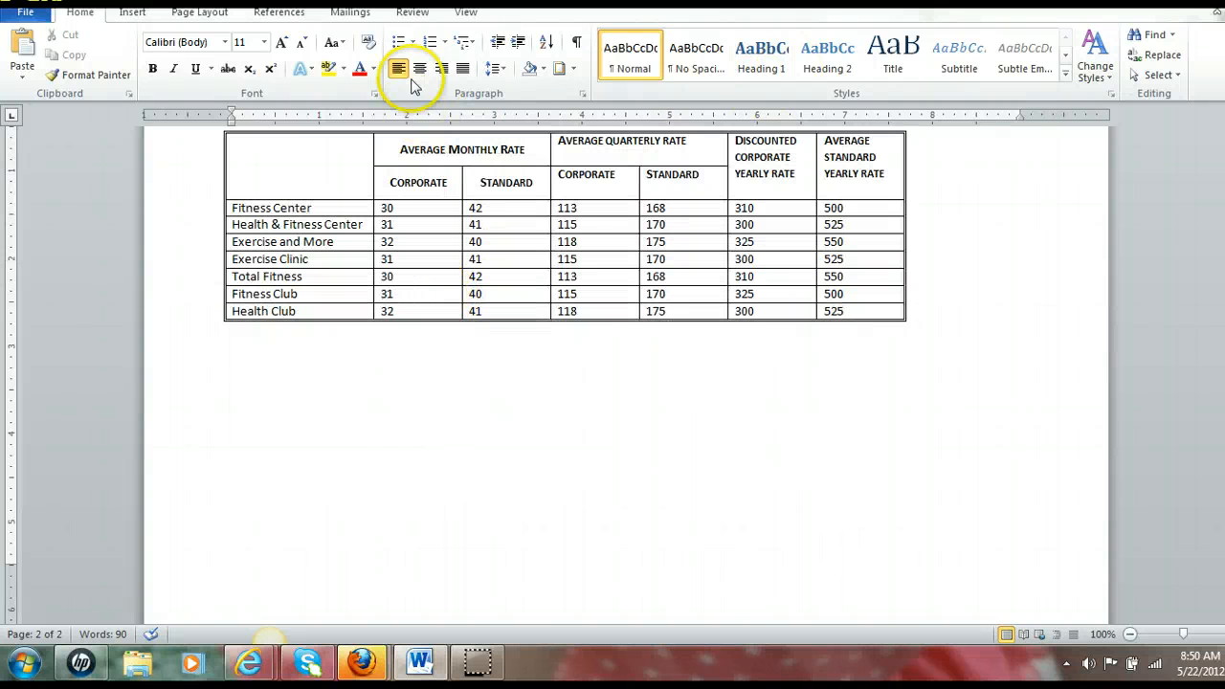